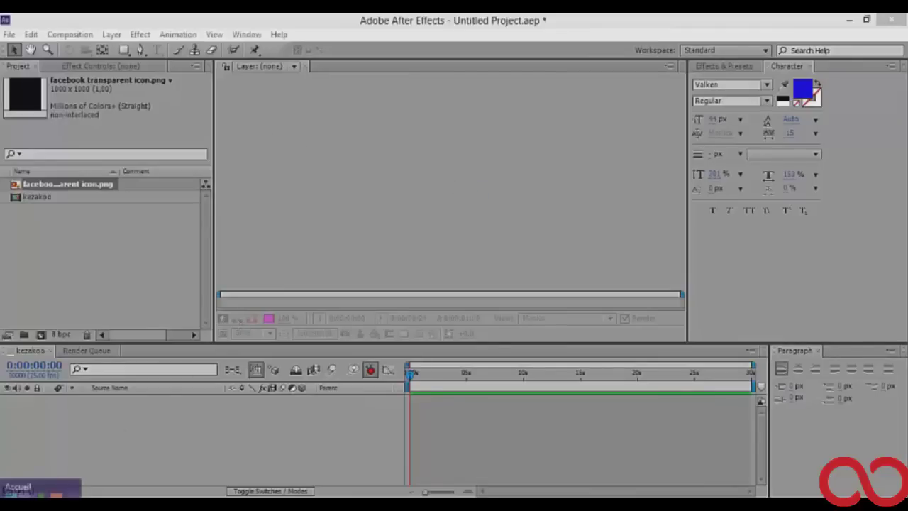
Show the D:\Icons folder with its social-media icon PNGs and Hand image in File Explorer.
left_click(42, 488)
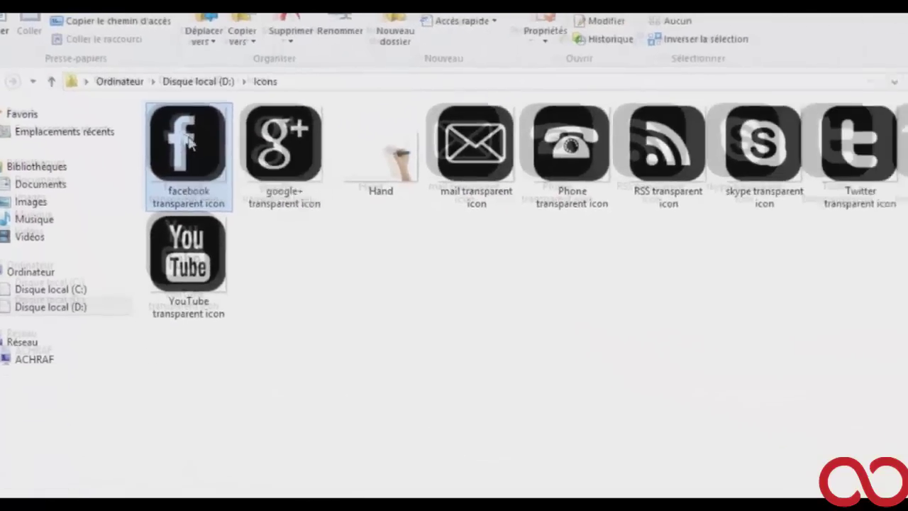
Import facebook transparent icon.png from Explorer into the Project panel, deleting the duplicate copy.
left_click_drag(189, 142, 424, 441)
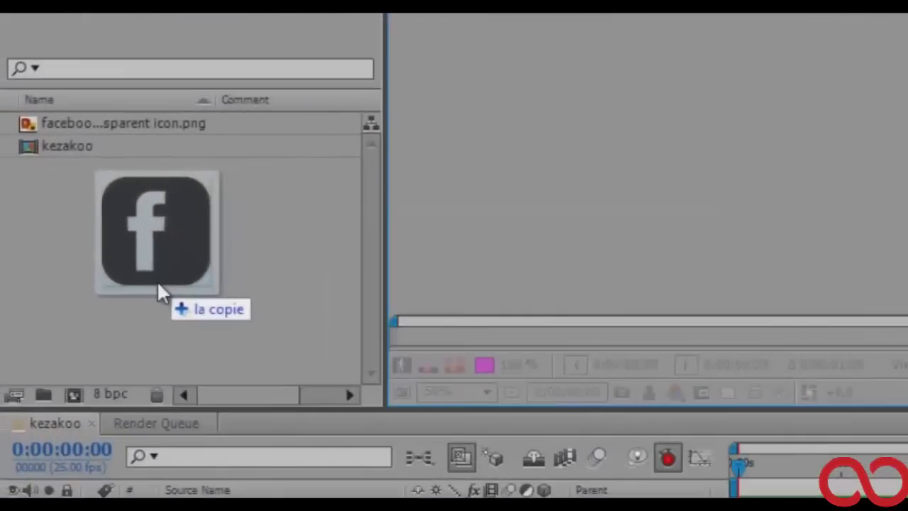
left_click_drag(424, 441, 99, 252)
key("Delete")
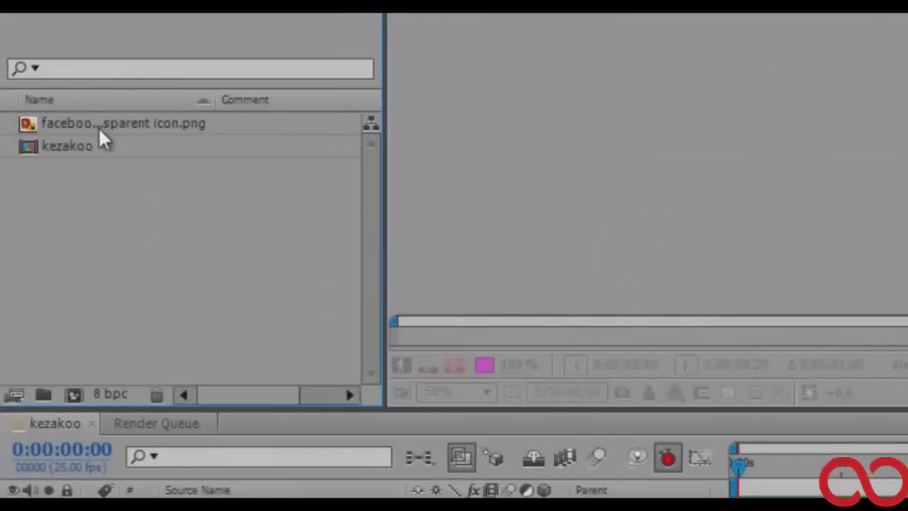
Create a red 720 x 576, 25 fps composition named kezakoo and delete the older duplicate.
left_click(70, 145)
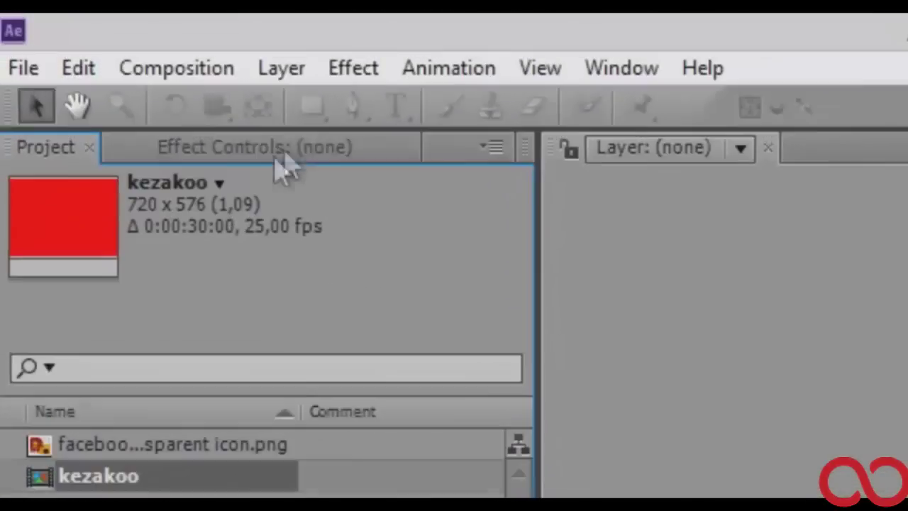
left_click(211, 71)
left_click(241, 105)
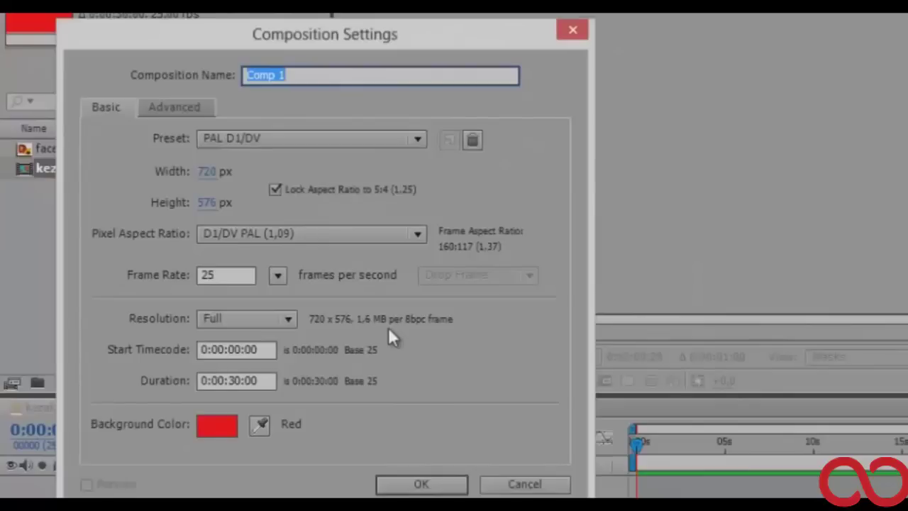
key("BackSpace")
type("kezak")
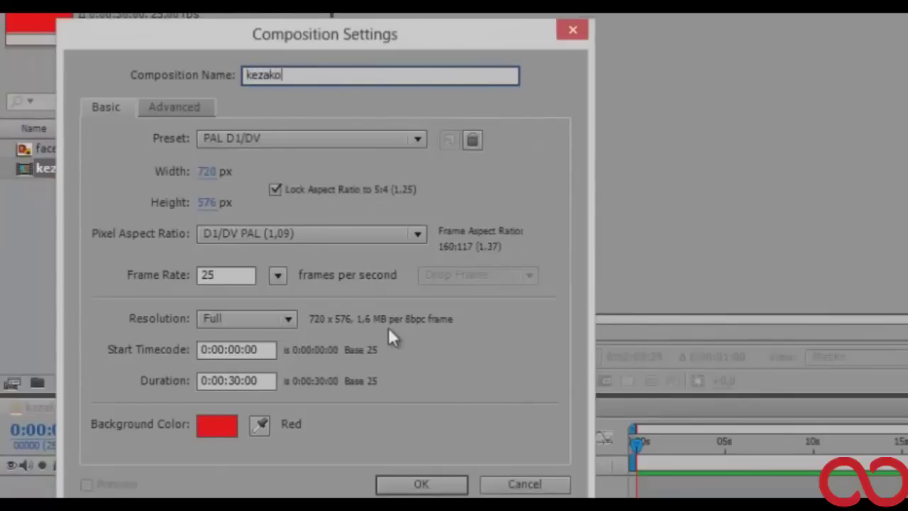
type("o")
key("Return")
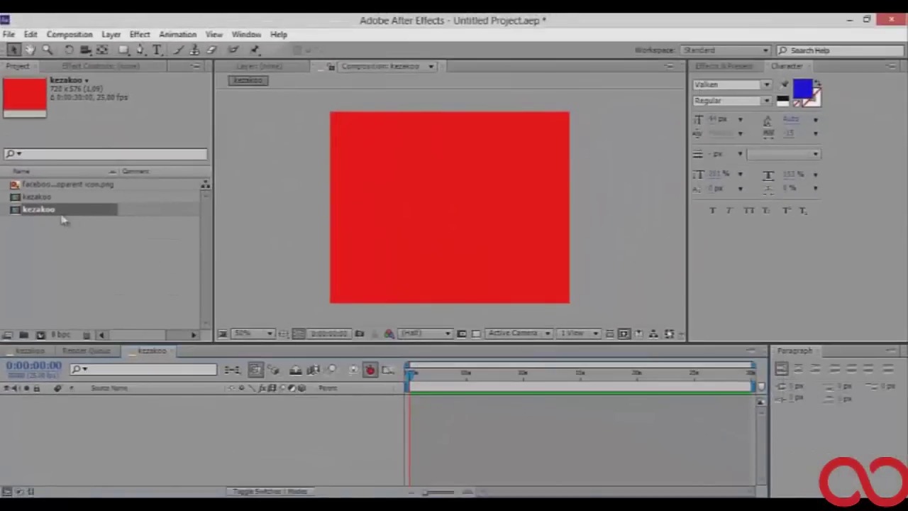
left_click(44, 198)
key("Delete")
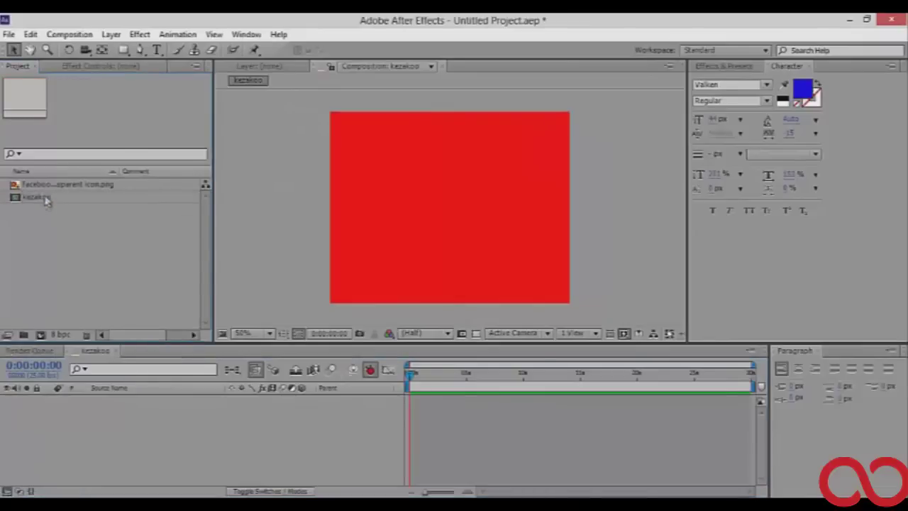
Add the facebook icon PNG to the kezakoo composition, centred in the frame.
left_click(41, 184)
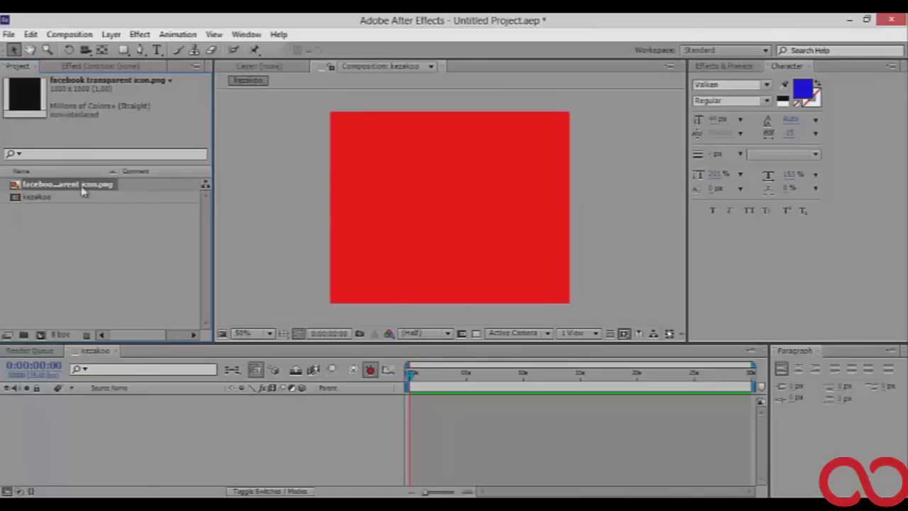
left_click_drag(44, 186, 391, 192)
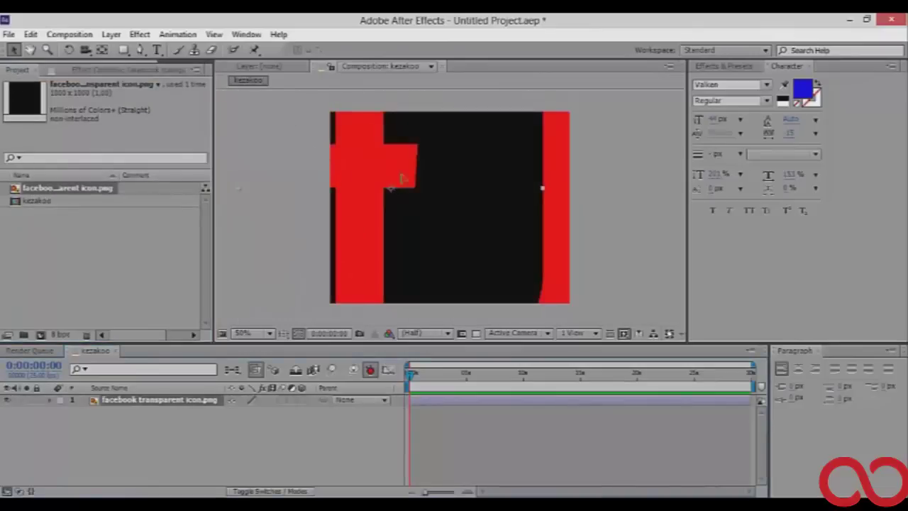
mouse_move(445, 299)
left_mouse_down()
mouse_move(573, 229)
mouse_move(494, 216)
left_mouse_up()
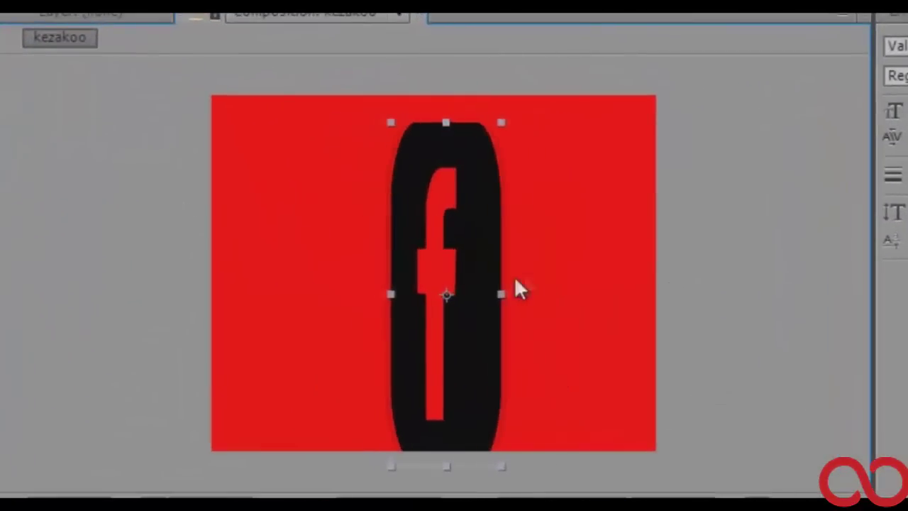
Resize the facebook icon into a small square and move it right of centre.
mouse_move(516, 280)
left_mouse_down()
mouse_move(535, 287)
mouse_move(494, 246)
left_mouse_up()
left_click_drag(444, 433, 445, 320)
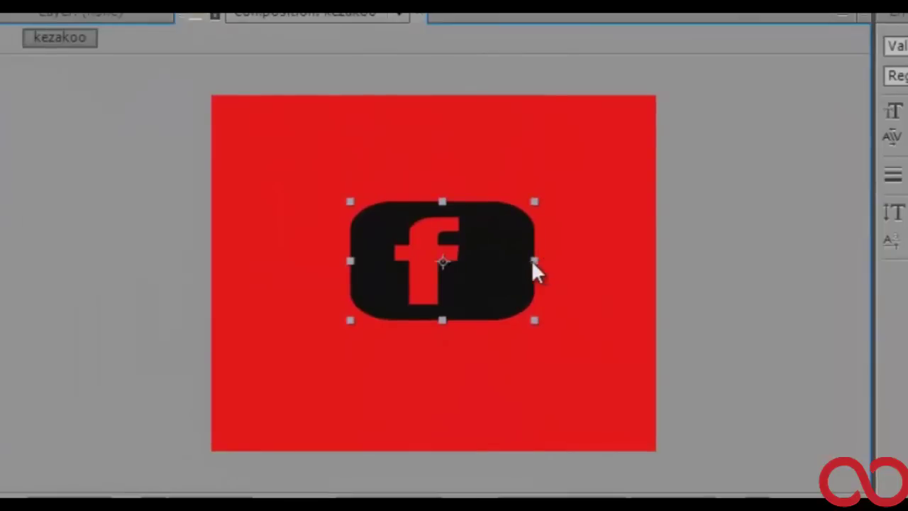
left_click_drag(534, 262, 511, 262)
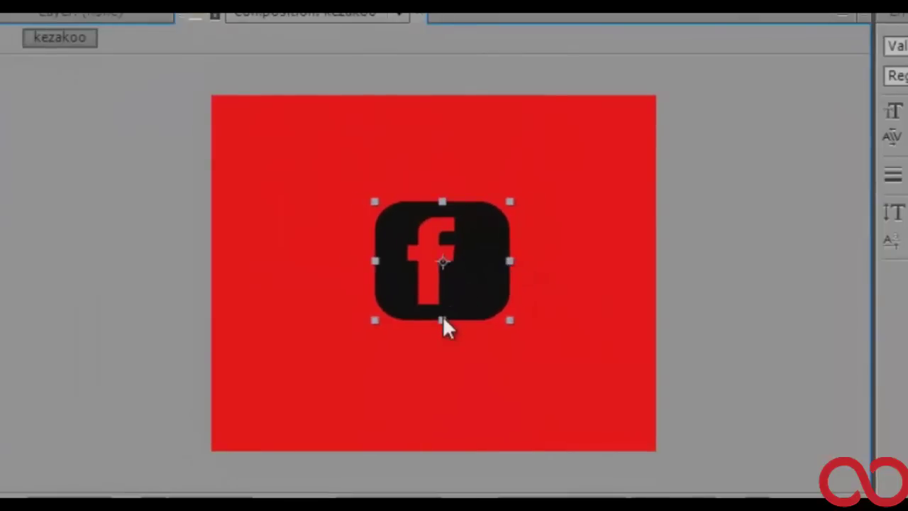
left_click_drag(443, 319, 443, 315)
left_click_drag(510, 261, 490, 262)
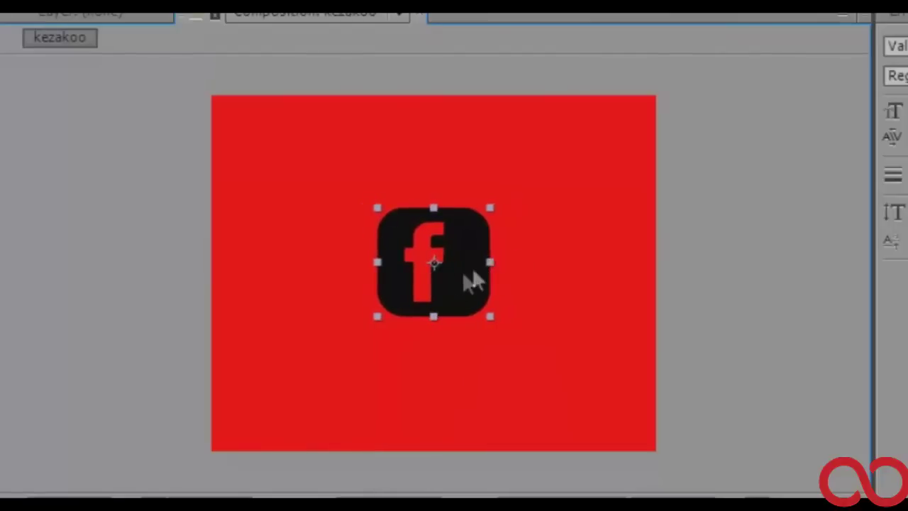
mouse_move(419, 300)
left_mouse_down()
mouse_move(542, 325)
mouse_move(388, 314)
mouse_move(307, 328)
left_mouse_up()
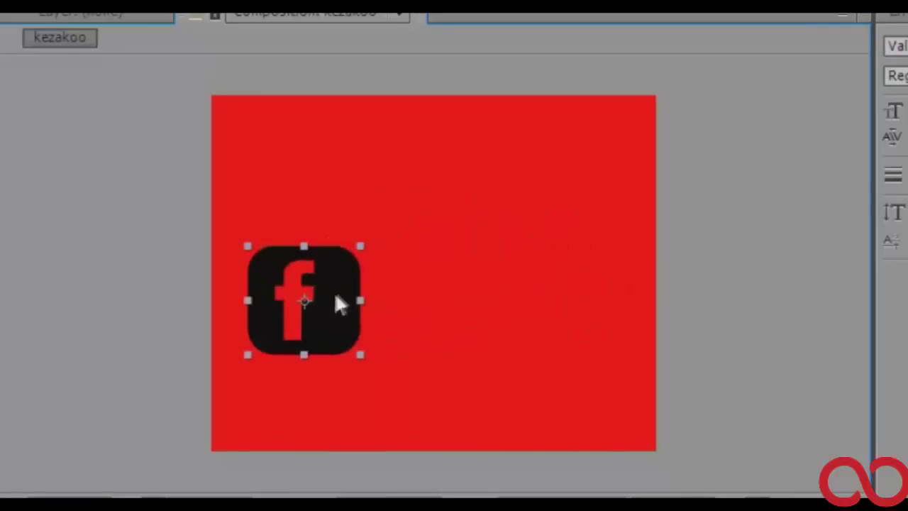
mouse_move(339, 300)
left_mouse_down()
mouse_move(558, 290)
mouse_move(570, 281)
left_mouse_up()
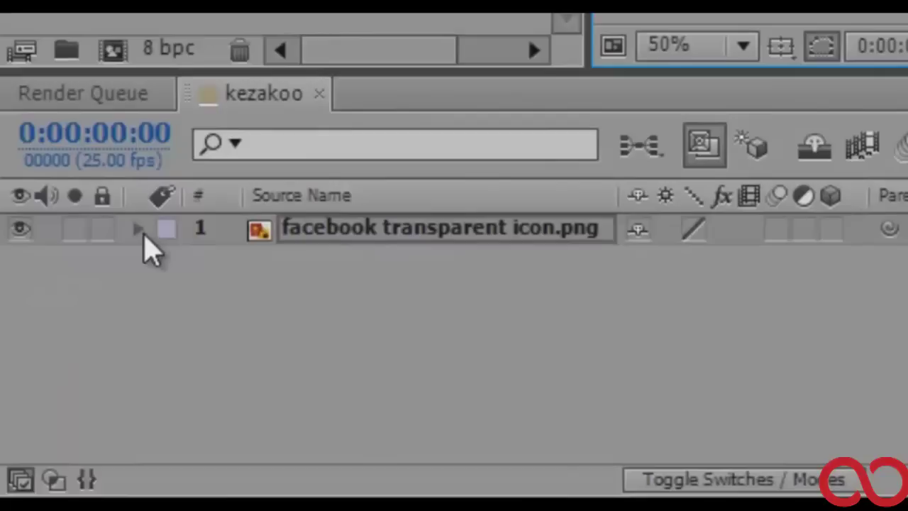
Keyframe the icon's Position from 538,286 at 0s to 104,282 at 0:00:01:09.
left_click(139, 229)
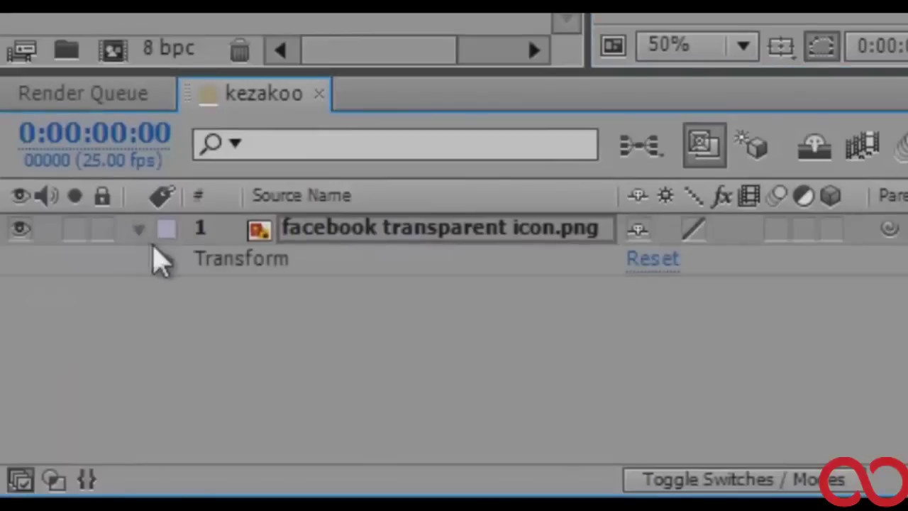
left_click(170, 260)
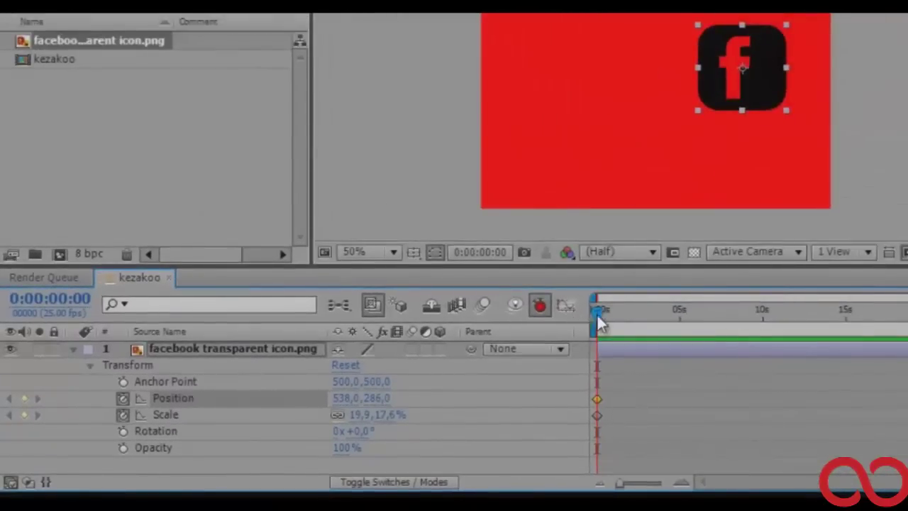
left_click_drag(600, 310, 622, 309)
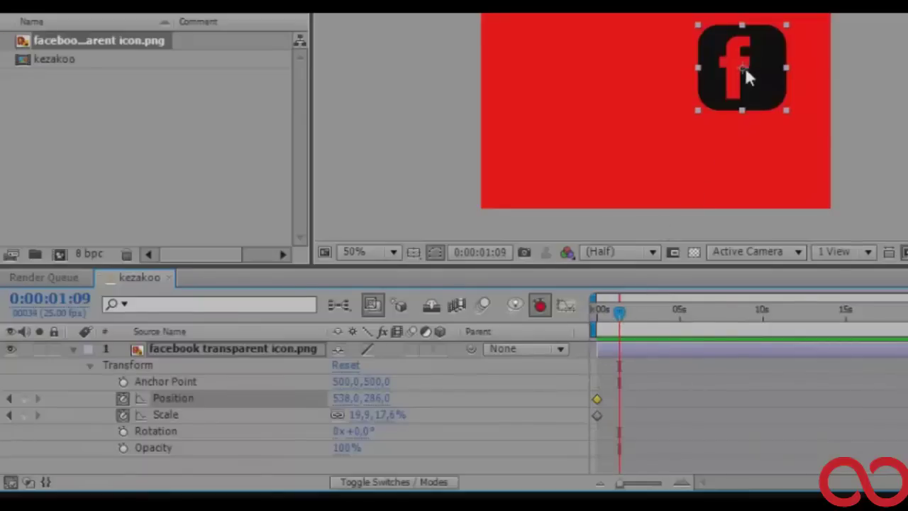
left_click_drag(744, 69, 535, 64)
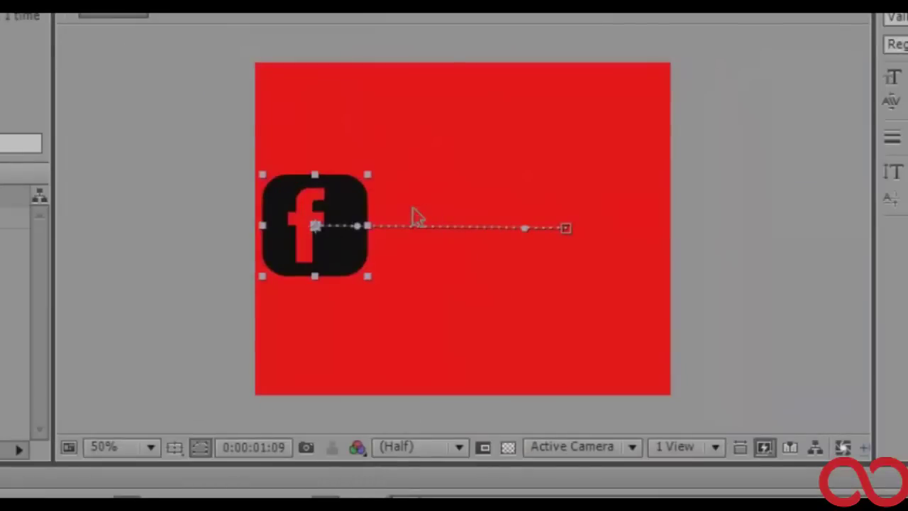
Add a blue 'facebook' text layer right of the icon and expand its Text group.
left_click(413, 204)
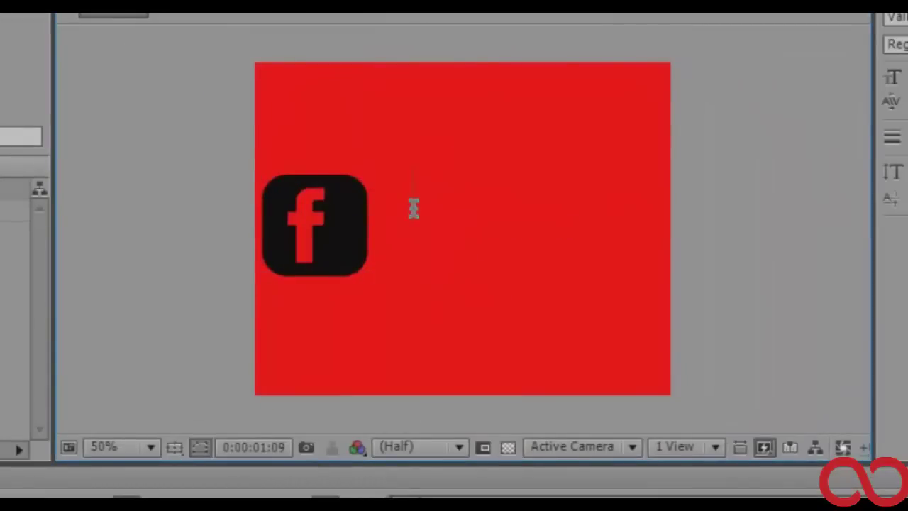
type("faceboo")
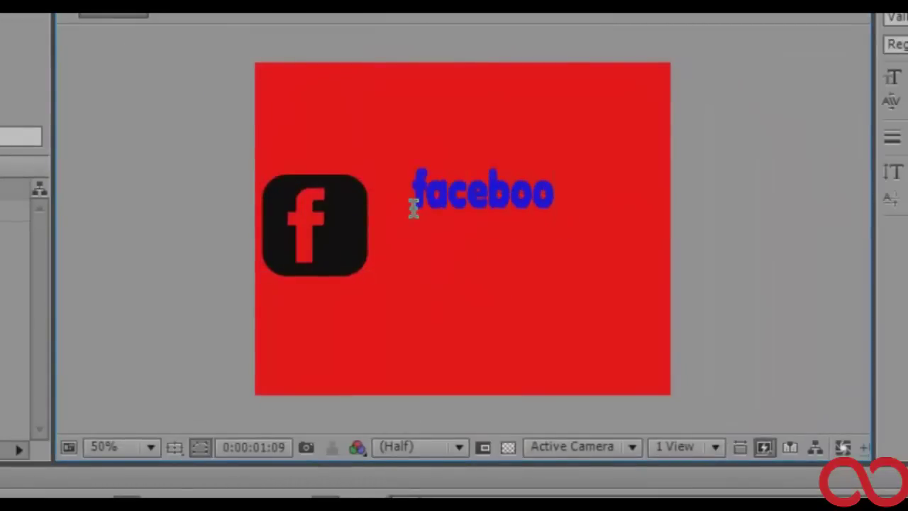
type("k")
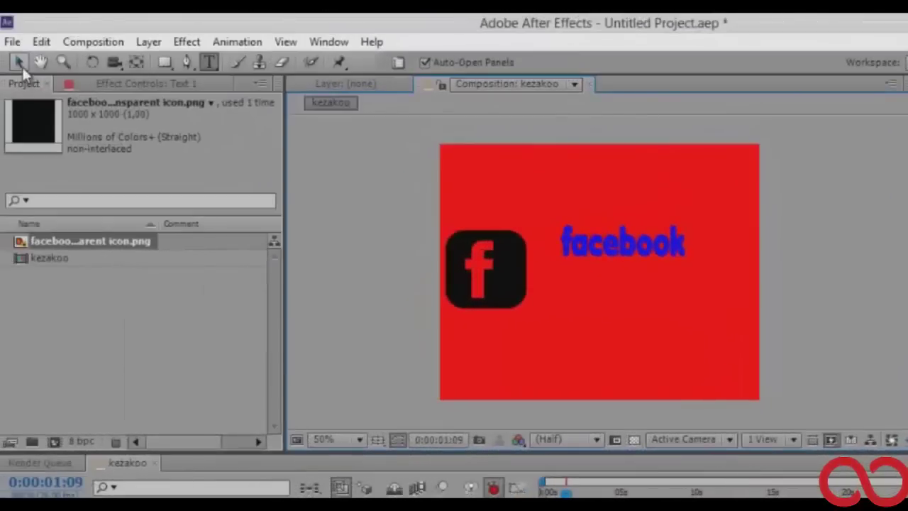
left_click(18, 62)
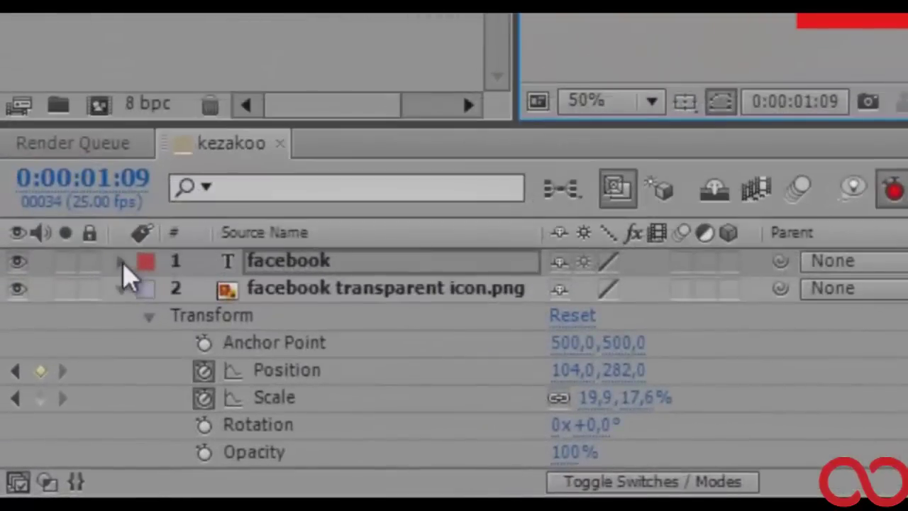
left_click(121, 263)
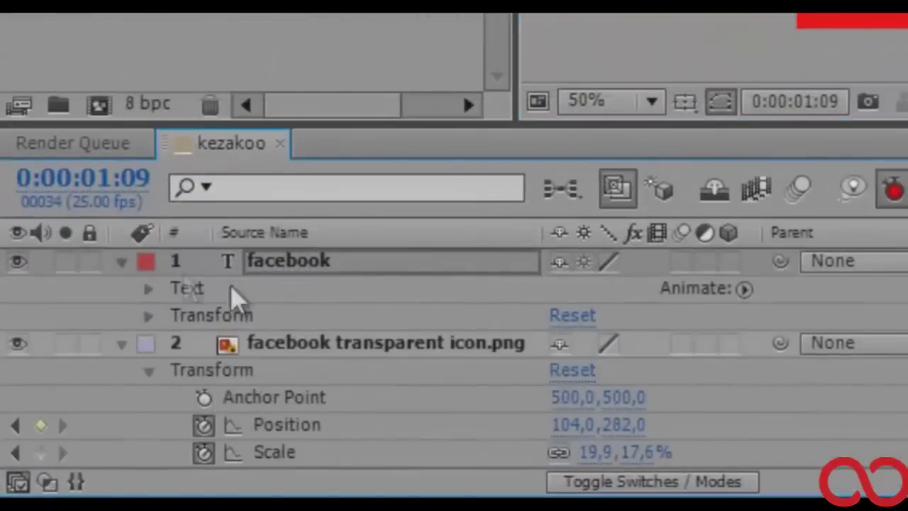
left_click(148, 289)
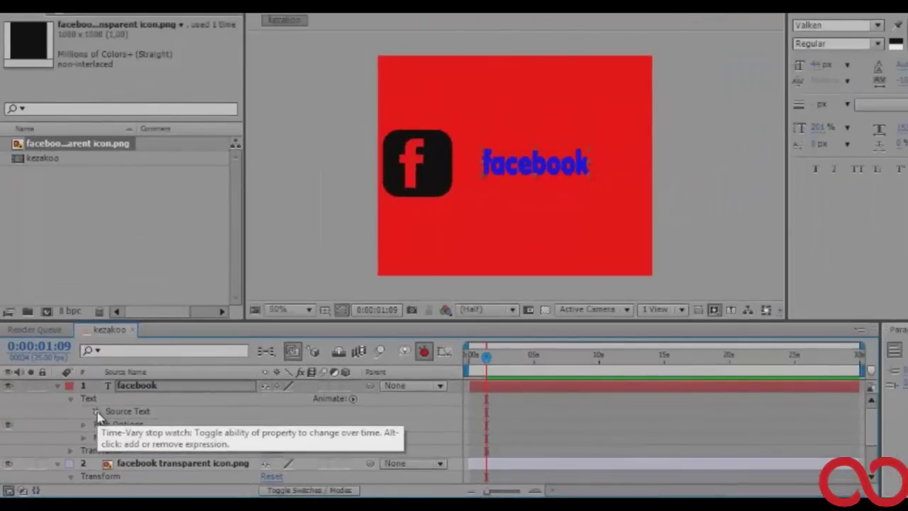
Set a Source Text keyframe for 'facebook' at 0:00:01:09, then return to the start.
left_click(97, 412)
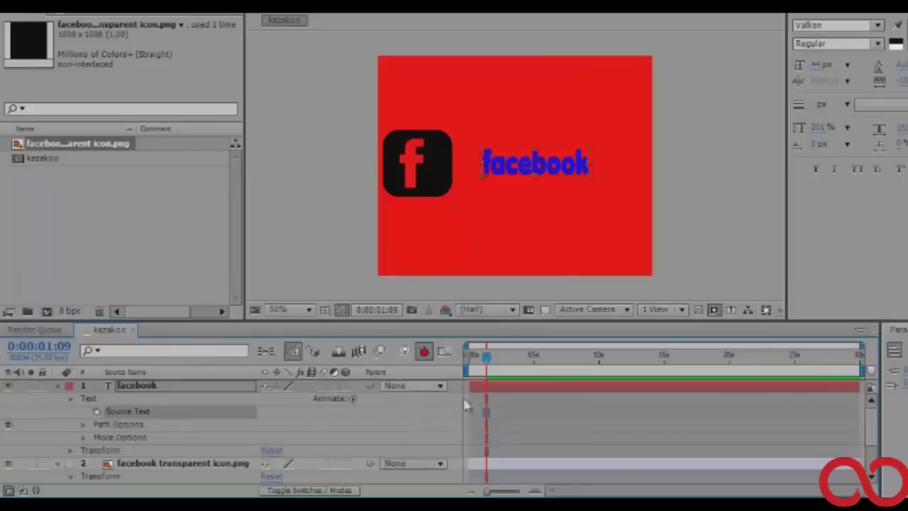
left_click(97, 411)
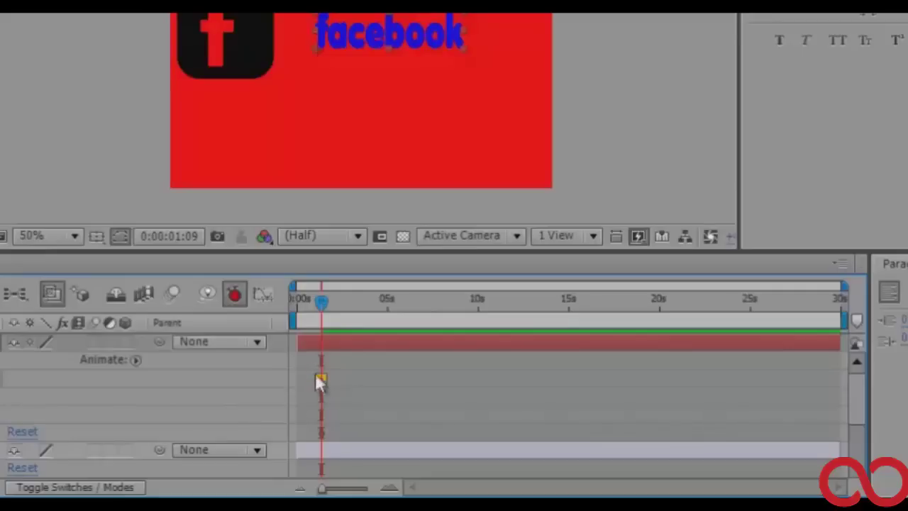
left_click_drag(321, 301, 305, 299)
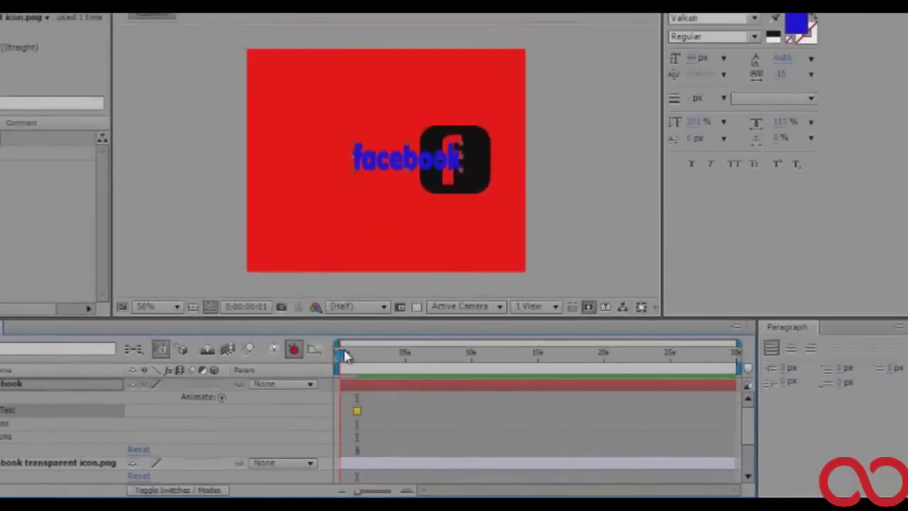
left_click_drag(331, 348, 333, 347)
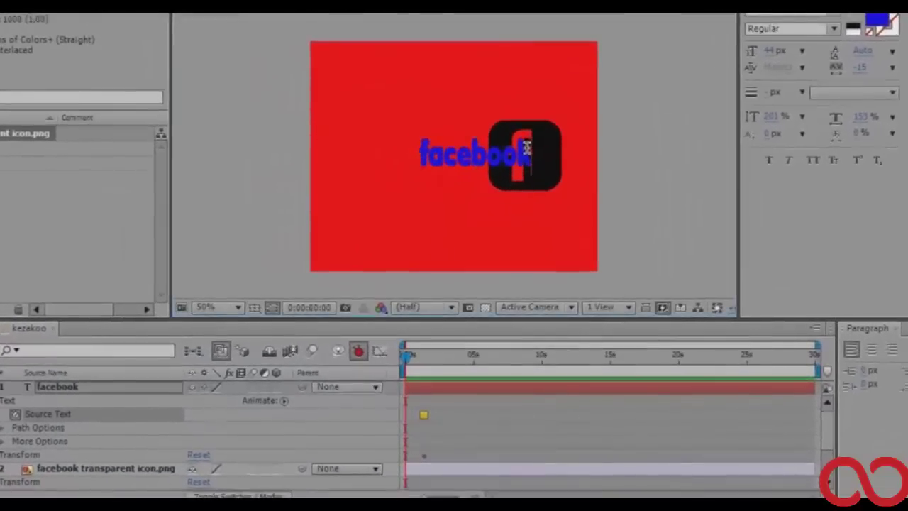
Erase the text at 0:00:00:00 and preview the icon sliding and text appearing.
left_click(493, 193)
key("BackSpace")
key("BackSpace")
key("BackSpace")
key("BackSpace")
key("BackSpace")
key("BackSpace")
key("BackSpace")
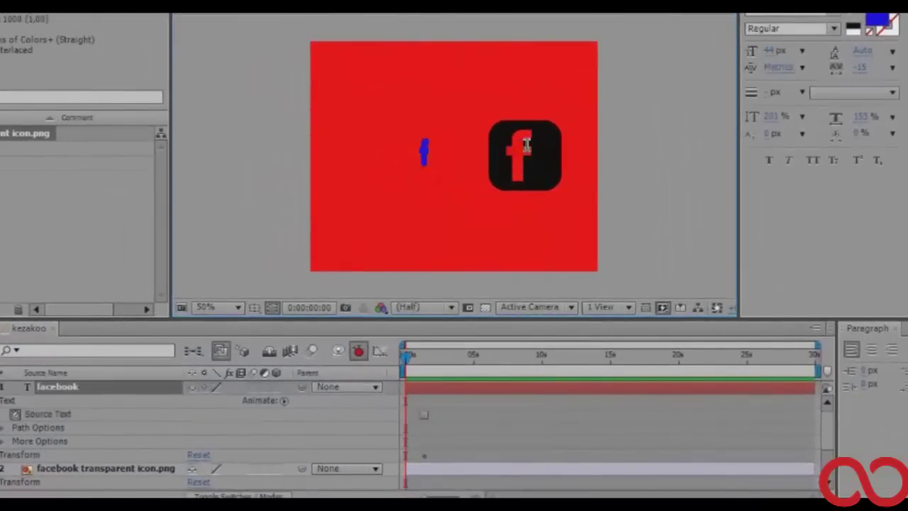
key("BackSpace")
mouse_move(410, 356)
left_mouse_down()
mouse_move(435, 364)
mouse_move(399, 363)
left_mouse_up()
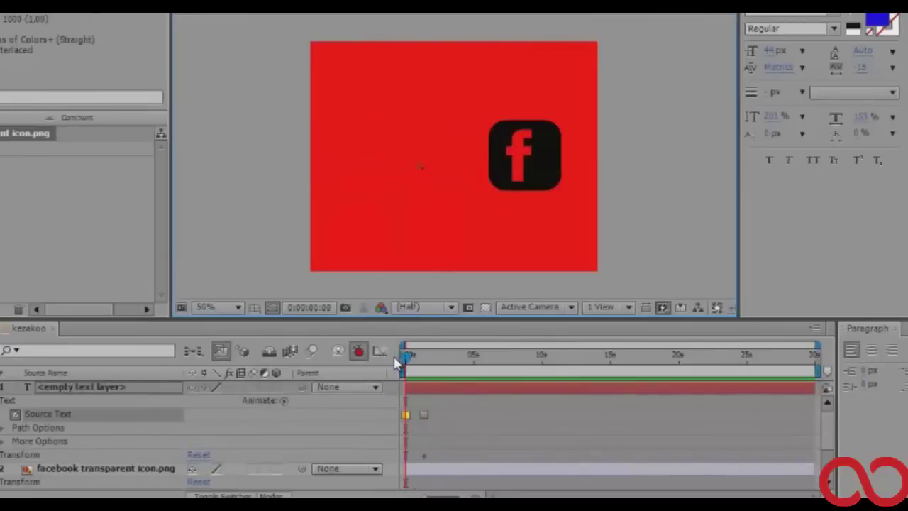
key("space")
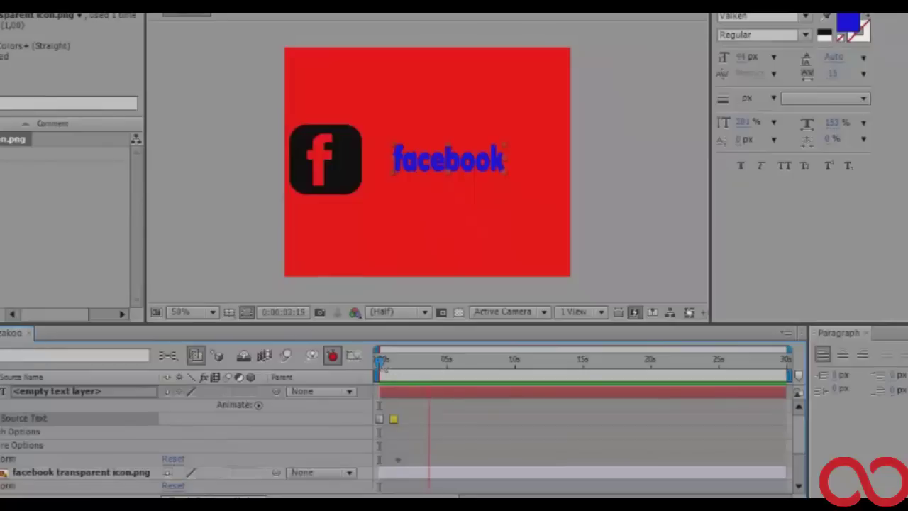
Preview the animation from the start, then undo the facebook Source Text keyframe.
left_click(435, 362)
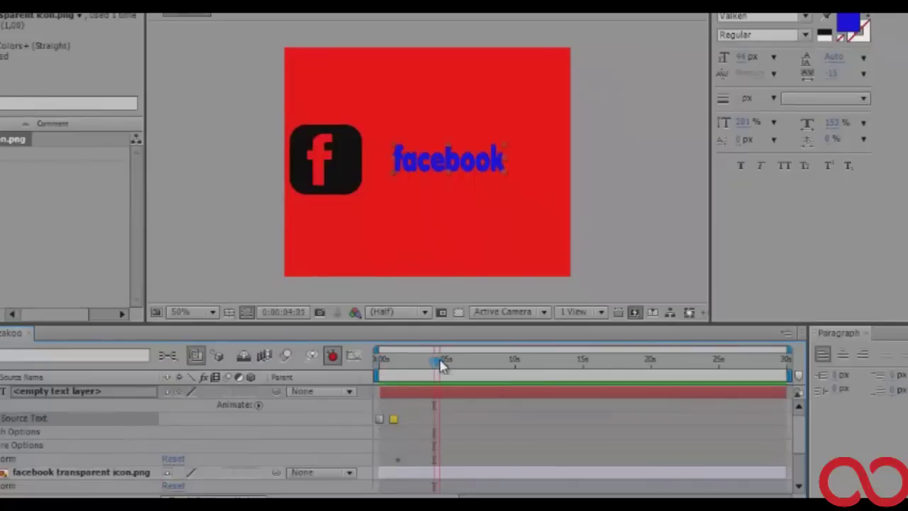
left_click_drag(440, 364, 379, 362)
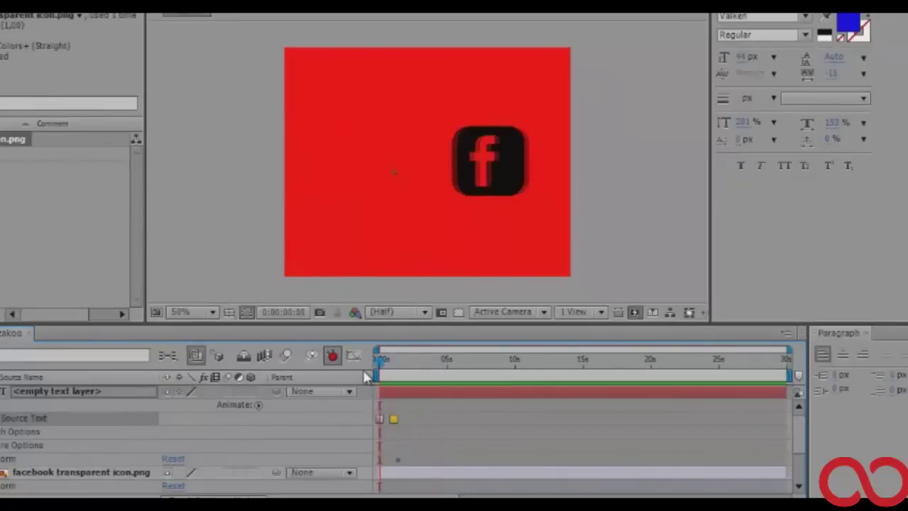
key("space")
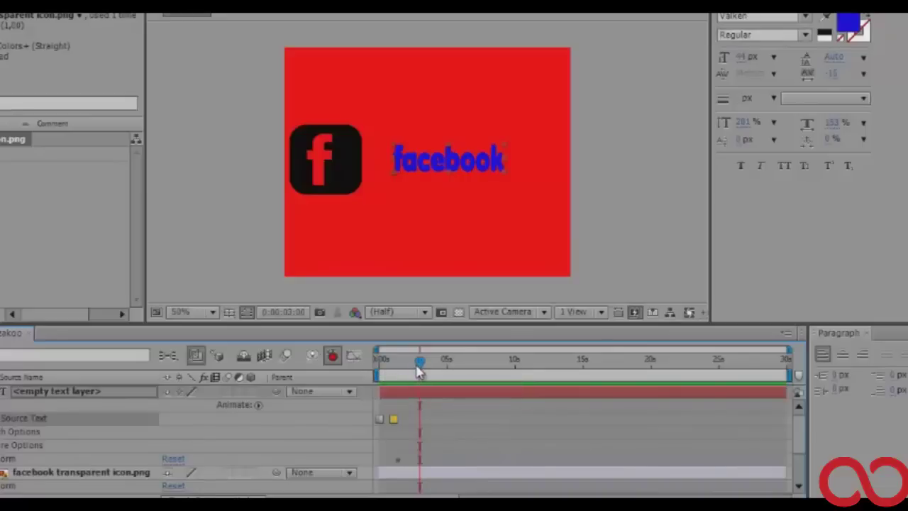
left_click_drag(420, 360, 377, 374)
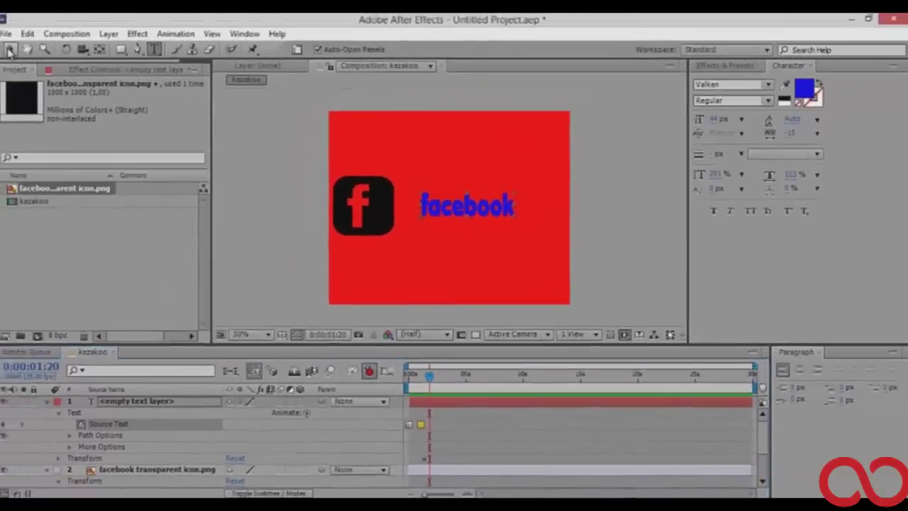
key("ctrl+z")
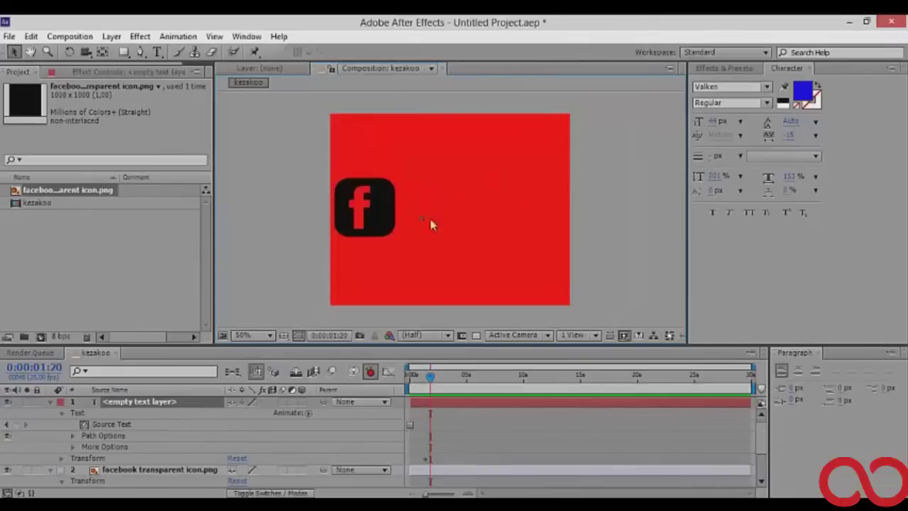
Delete the facebook icon layer and the empty text layer from kezakoo.
left_click(361, 219)
key("Delete")
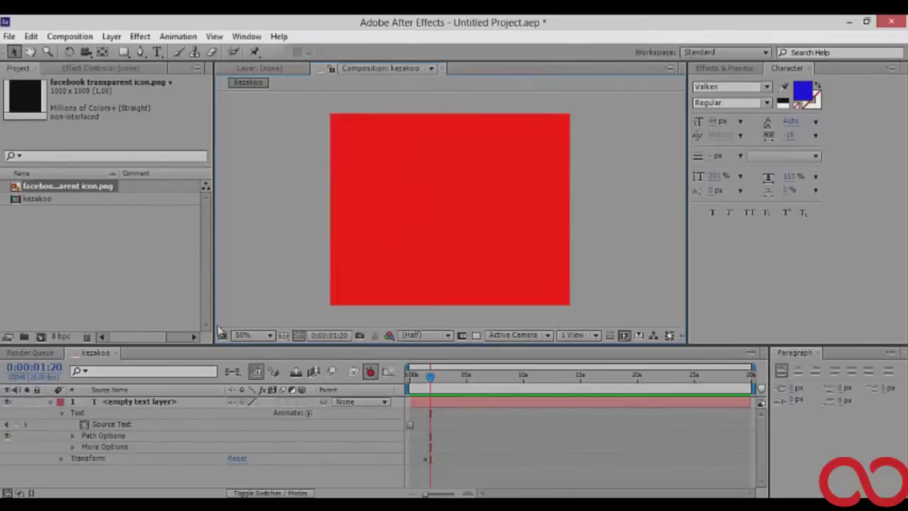
left_click(106, 401)
key("Delete")
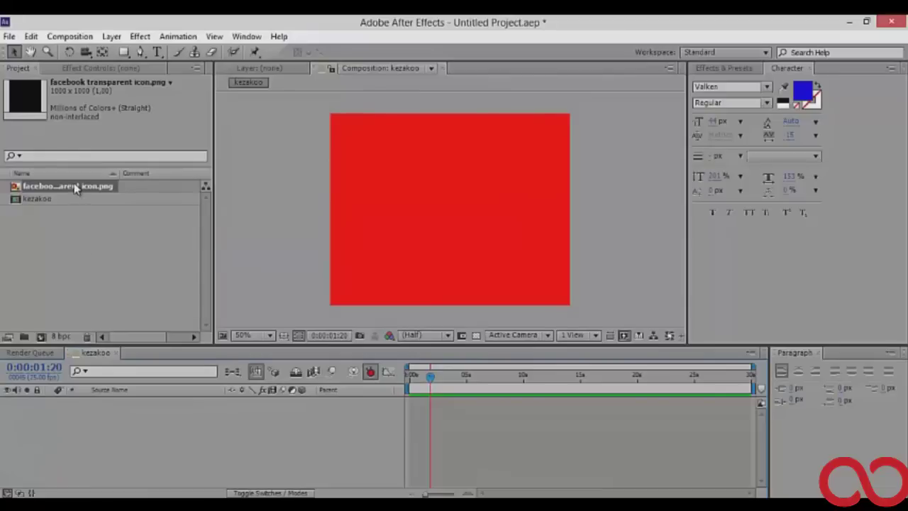
Remove the facebook PNG from the project and import Hand.png from Explorer.
left_click(75, 186)
key("Delete")
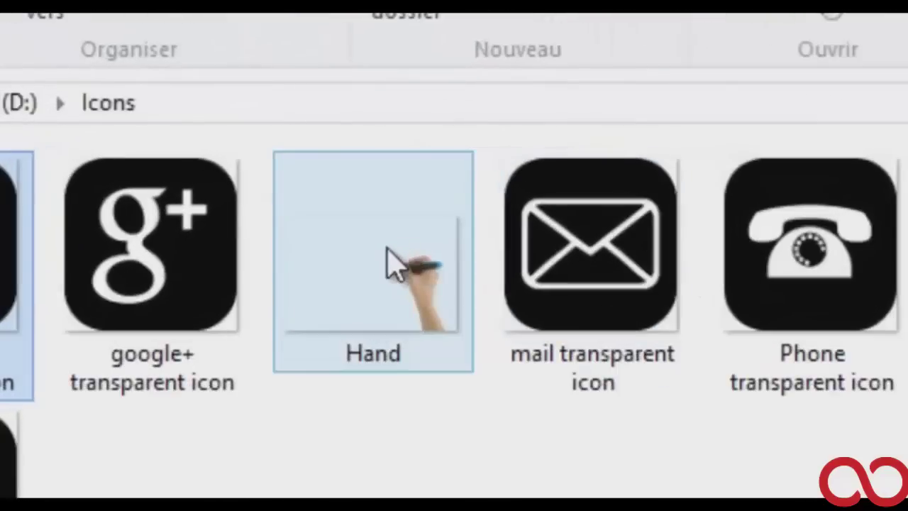
left_click(385, 316)
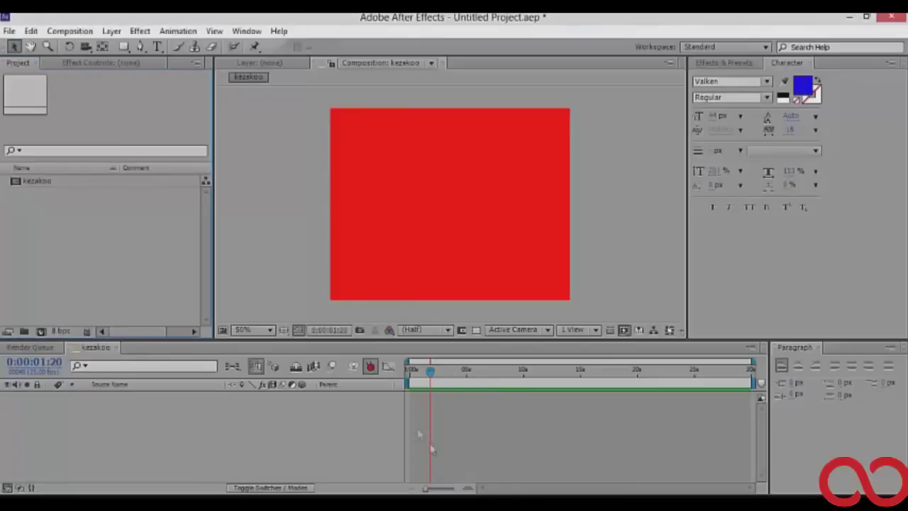
left_click_drag(385, 315, 145, 249)
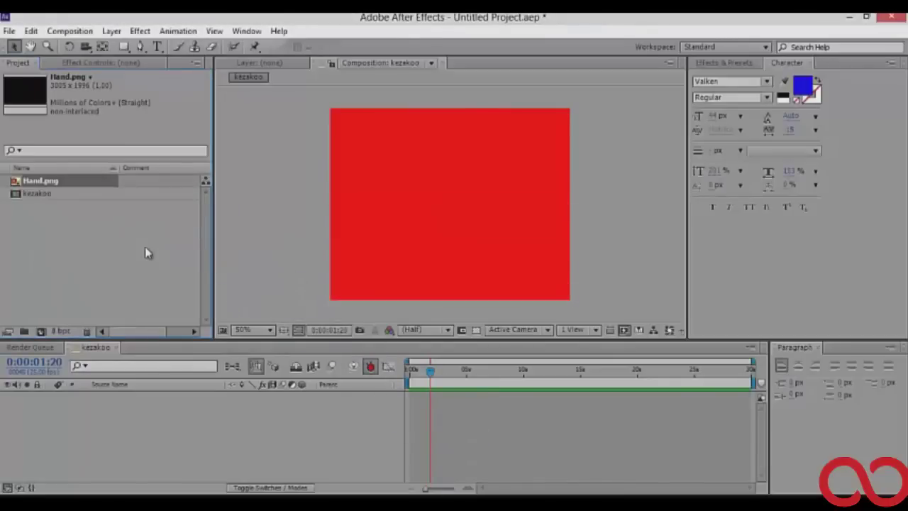
Place Hand.png in kezakoo at normal size, reaching up with the marker near the centre.
left_click_drag(33, 183, 384, 223)
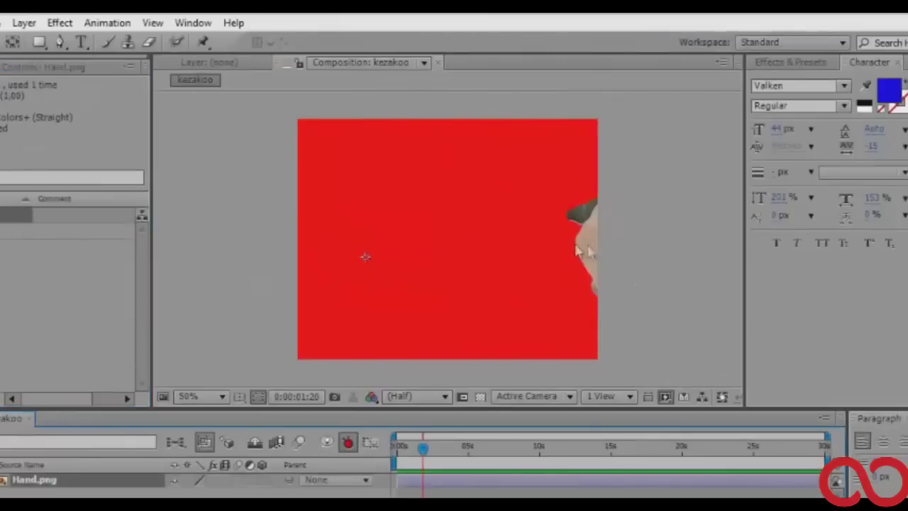
mouse_move(576, 249)
left_mouse_down()
mouse_move(468, 177)
mouse_move(376, 358)
mouse_move(393, 222)
left_mouse_up()
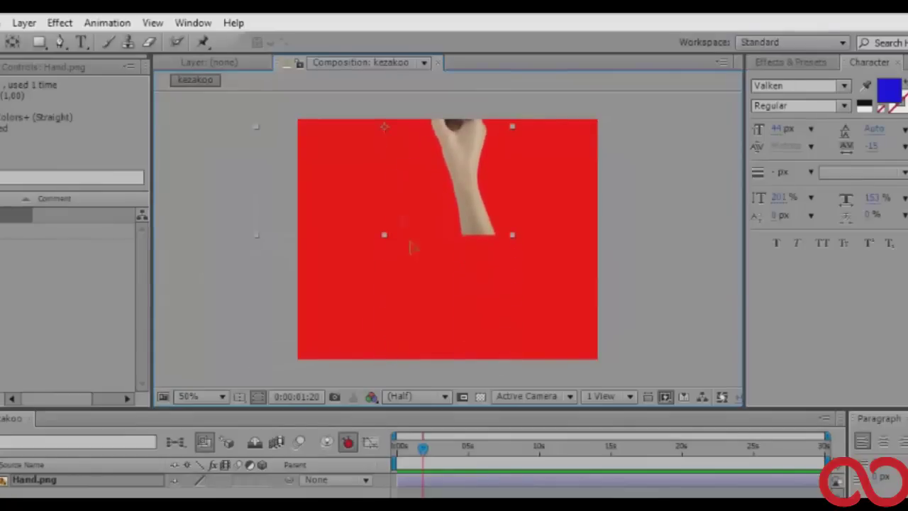
key("ctrl+z")
mouse_move(559, 290)
left_mouse_down()
mouse_move(543, 232)
mouse_move(507, 243)
left_mouse_up()
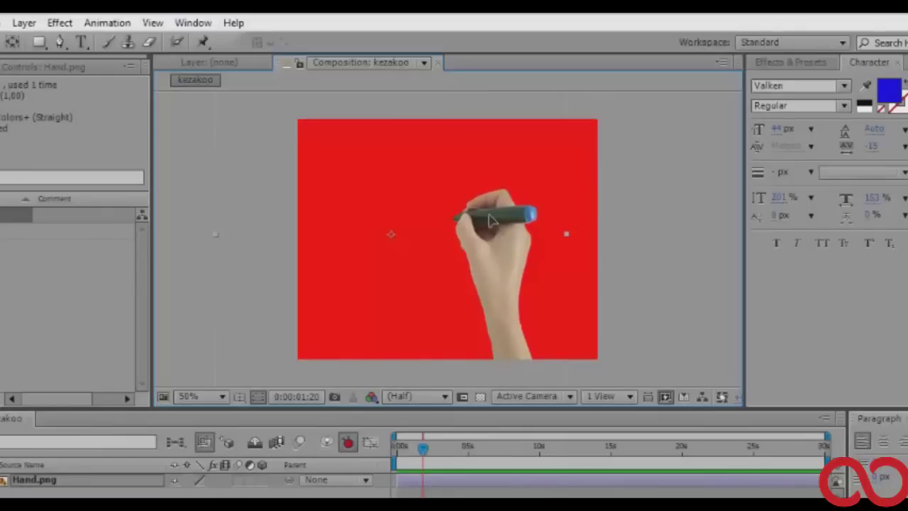
mouse_move(506, 239)
left_mouse_down()
mouse_move(408, 203)
mouse_move(385, 213)
left_mouse_up()
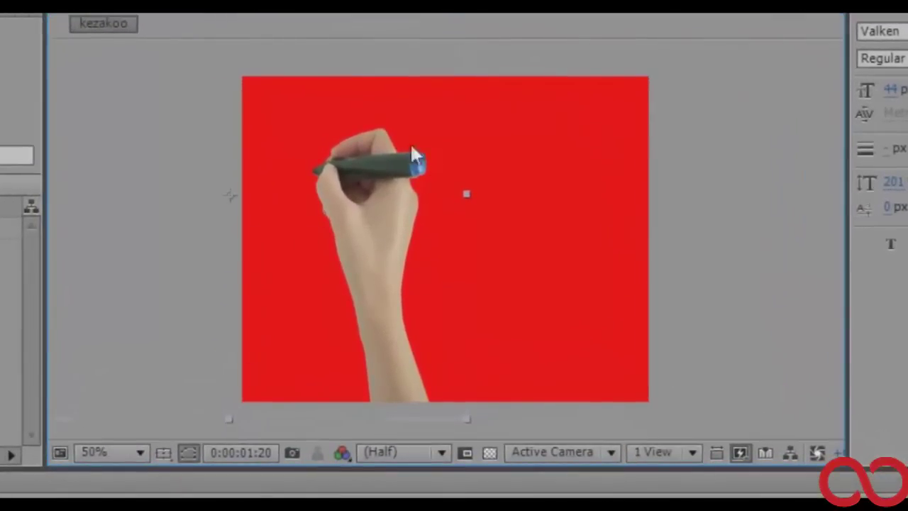
left_click_drag(378, 213, 382, 204)
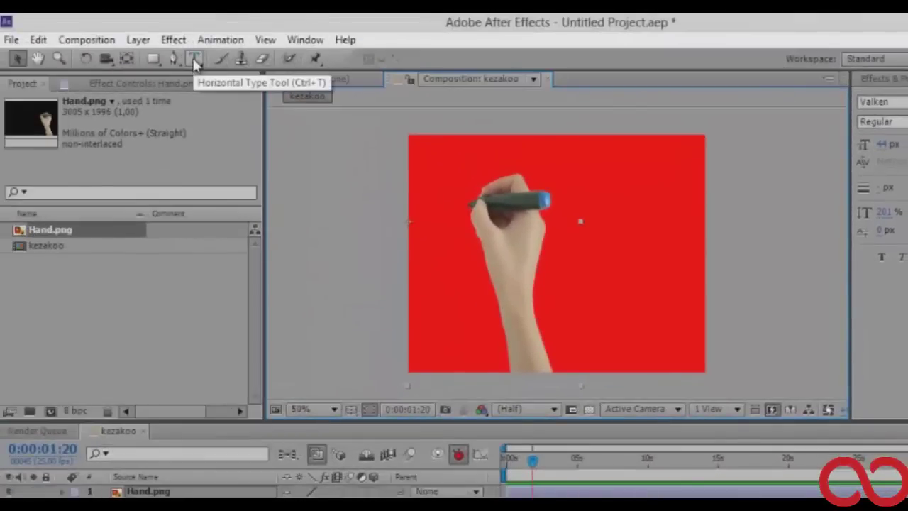
Add a blue 'k' text layer and move it to the marker tip.
left_click(194, 59)
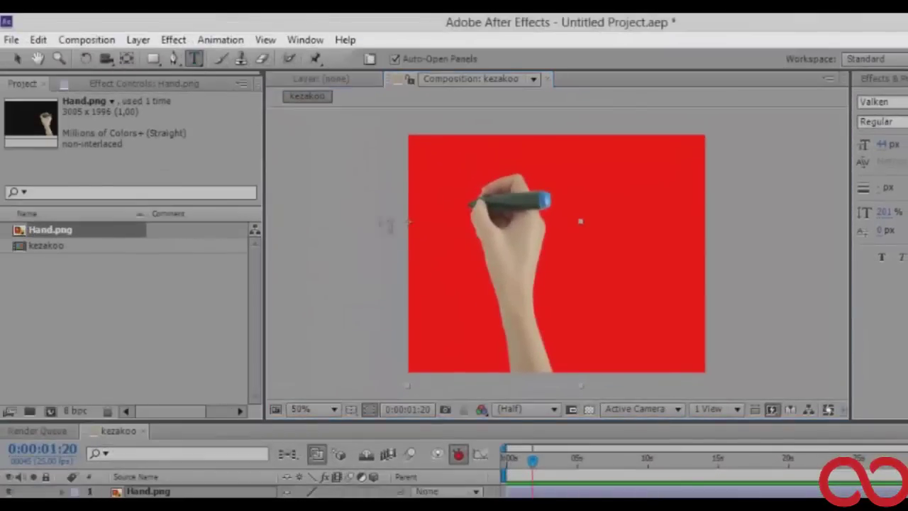
left_click(439, 198)
type("k")
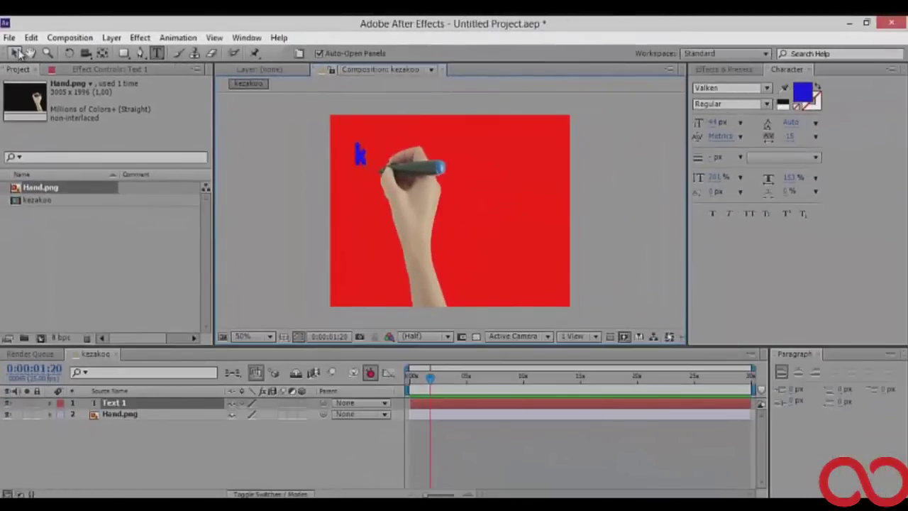
left_click(14, 52)
left_click_drag(361, 159, 371, 167)
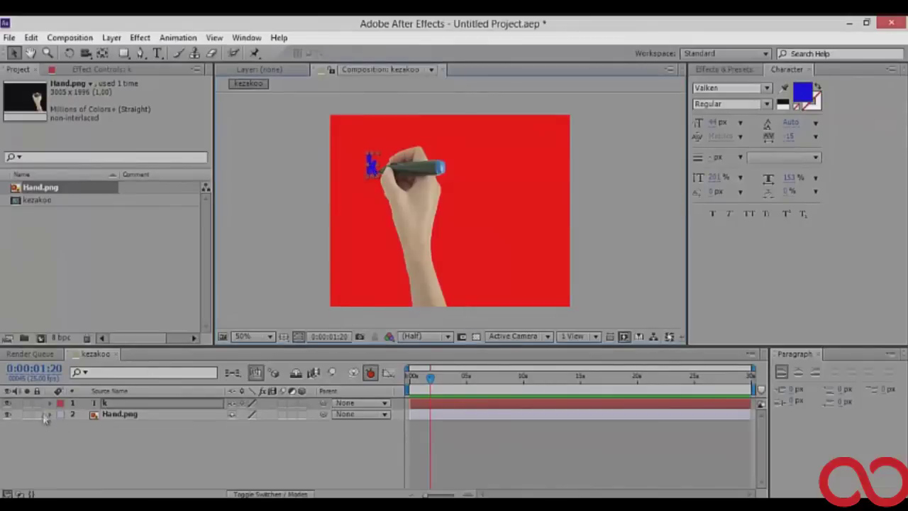
Deselect the k layer and twirl open its Text group to reveal Source Text.
key("F2")
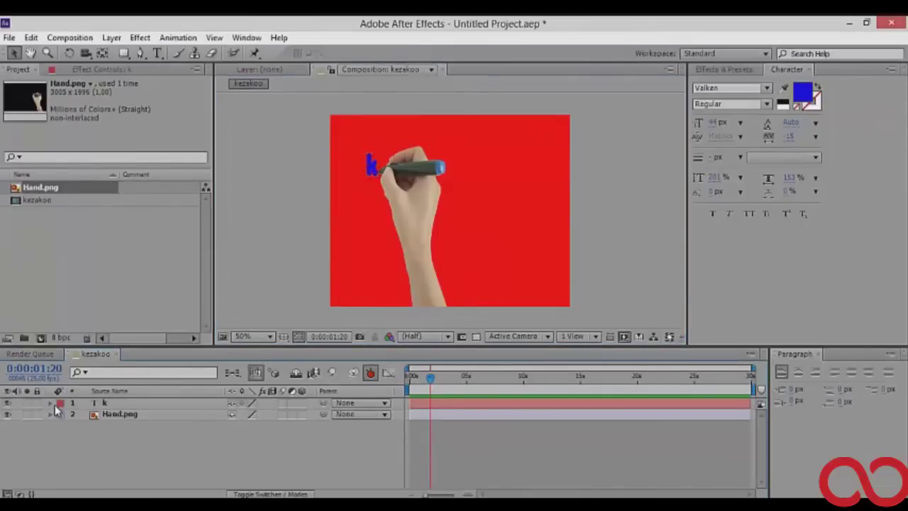
left_click(50, 403)
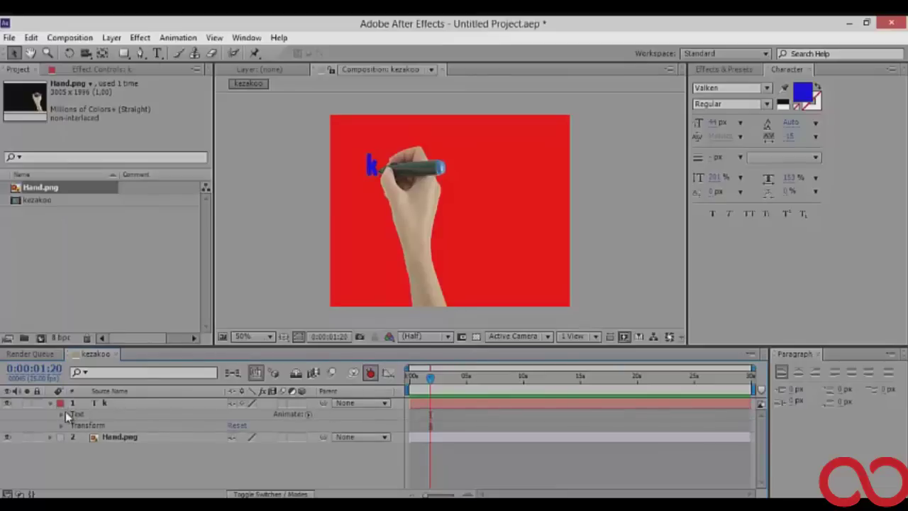
left_click(62, 414)
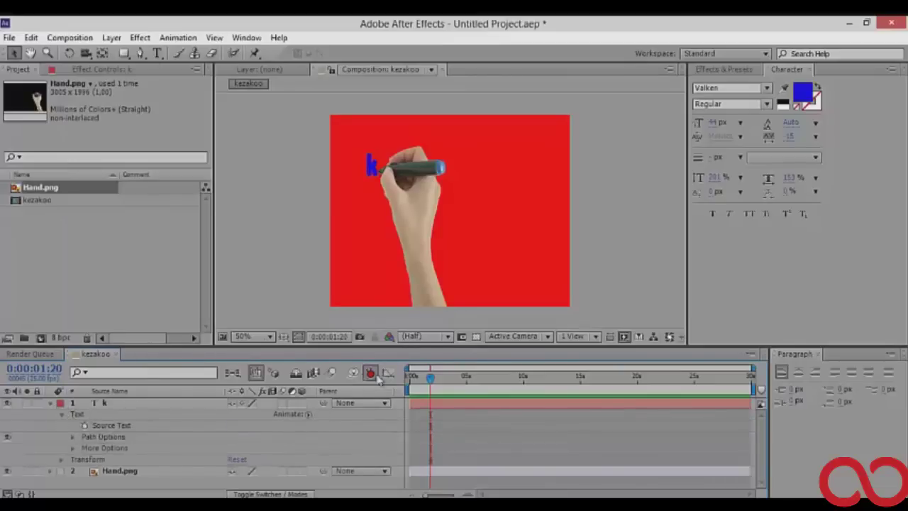
Keyframe Source Text so 'k' shows at 0:19 and is blank at 0:00, with the hand moved up-left.
left_click_drag(431, 382, 419, 381)
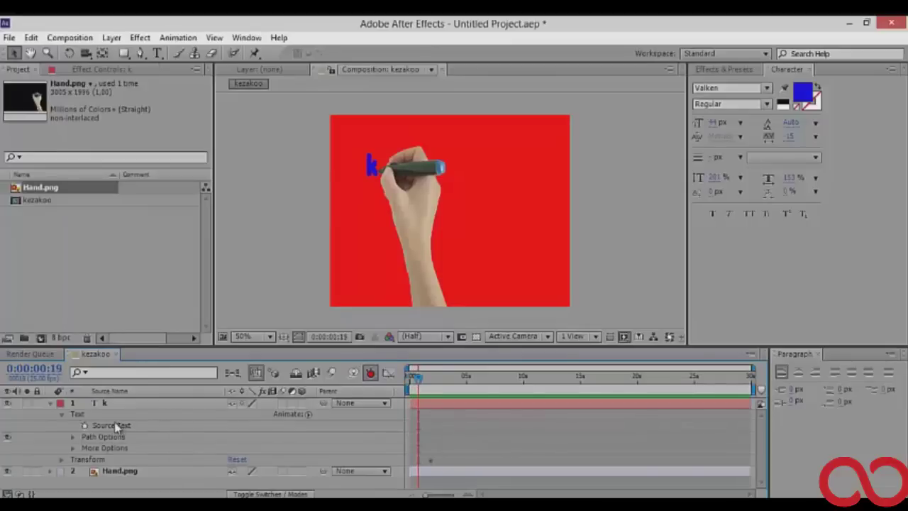
left_click(85, 426)
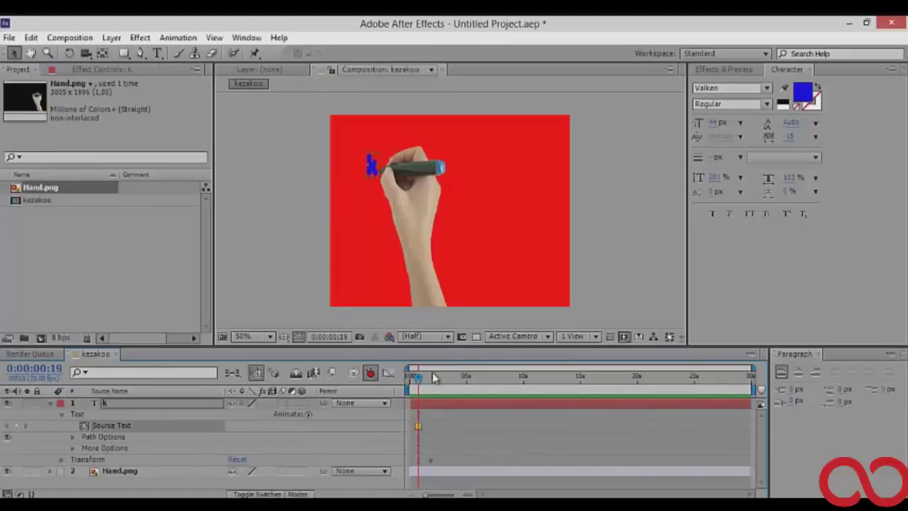
left_click_drag(419, 382, 409, 380)
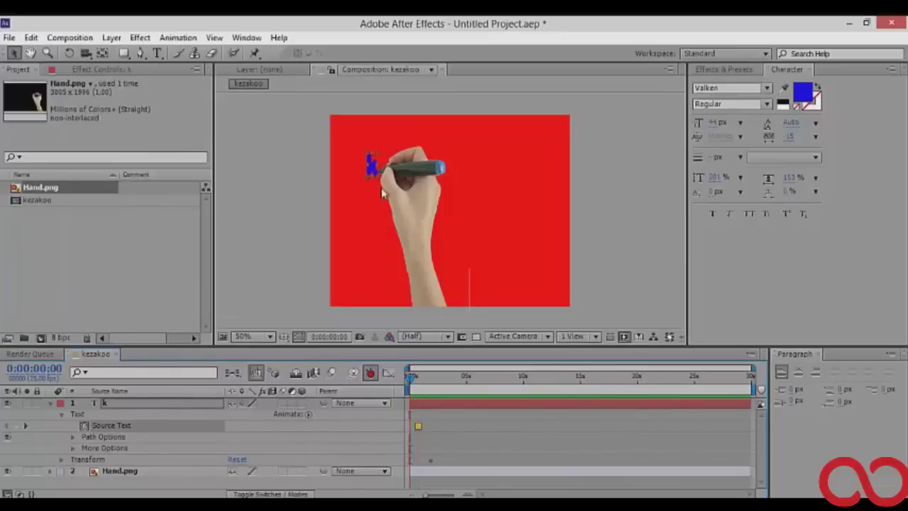
left_click(161, 56)
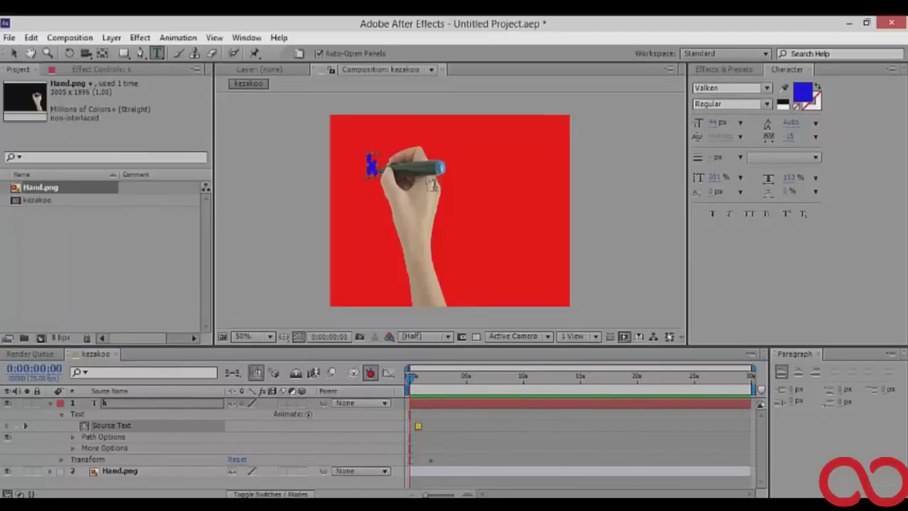
left_click(374, 163)
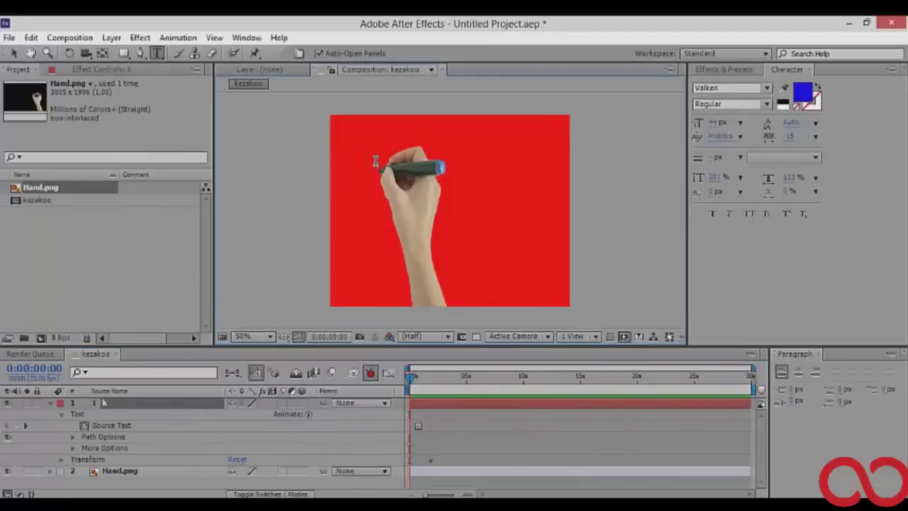
key("v")
left_click_drag(534, 318, 516, 304)
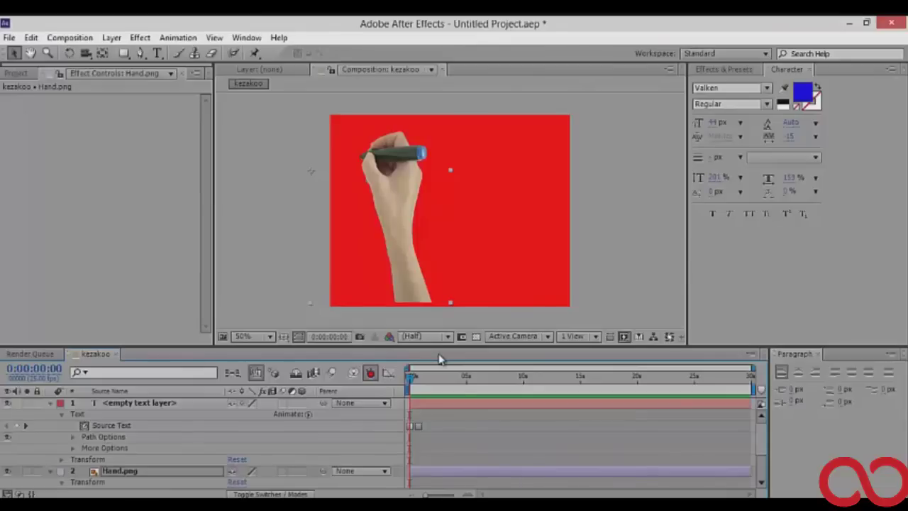
Preview the animation twice to check the 'k' appearing.
key("h")
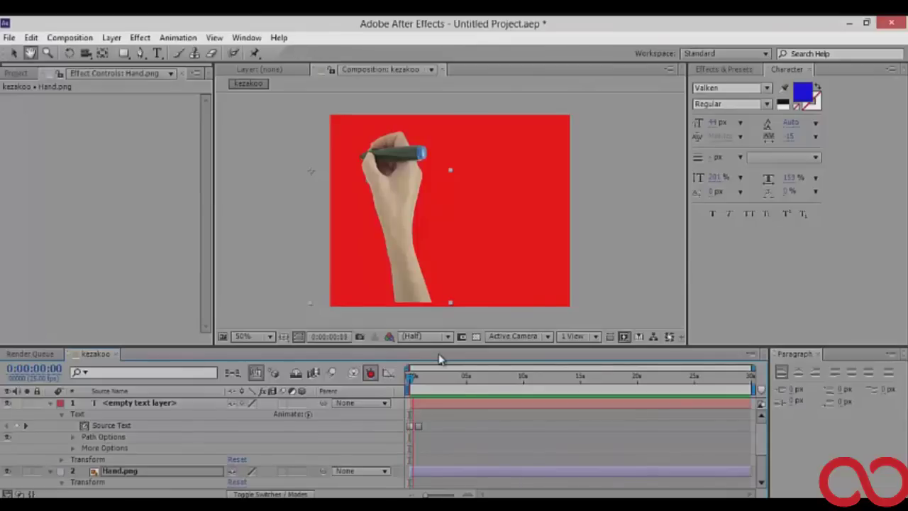
key("space")
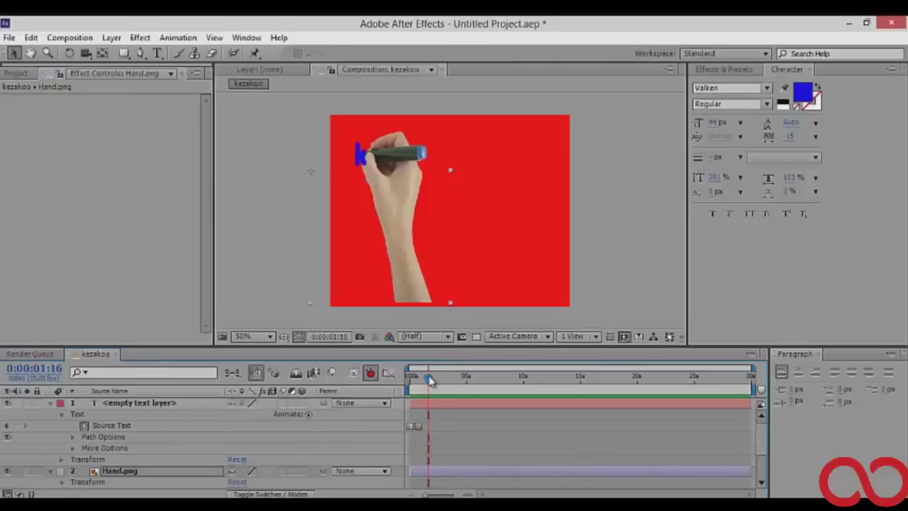
left_click_drag(428, 380, 415, 380)
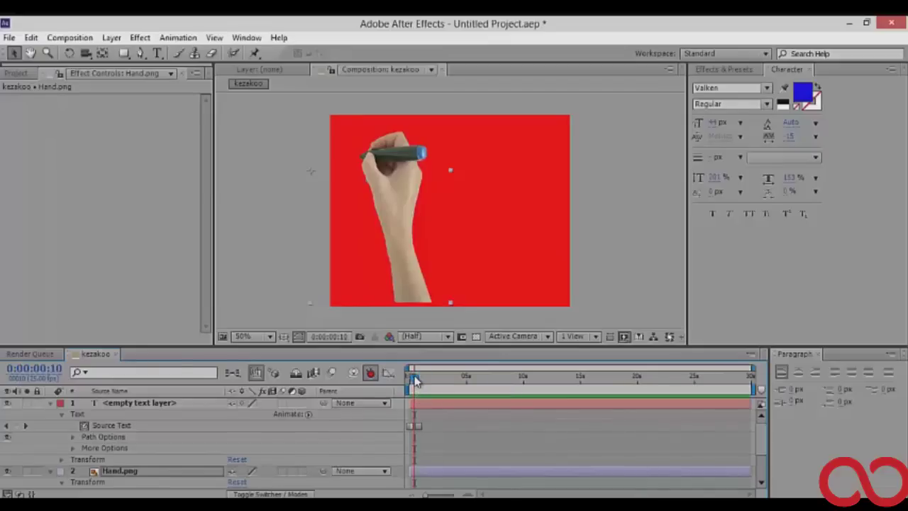
key("space")
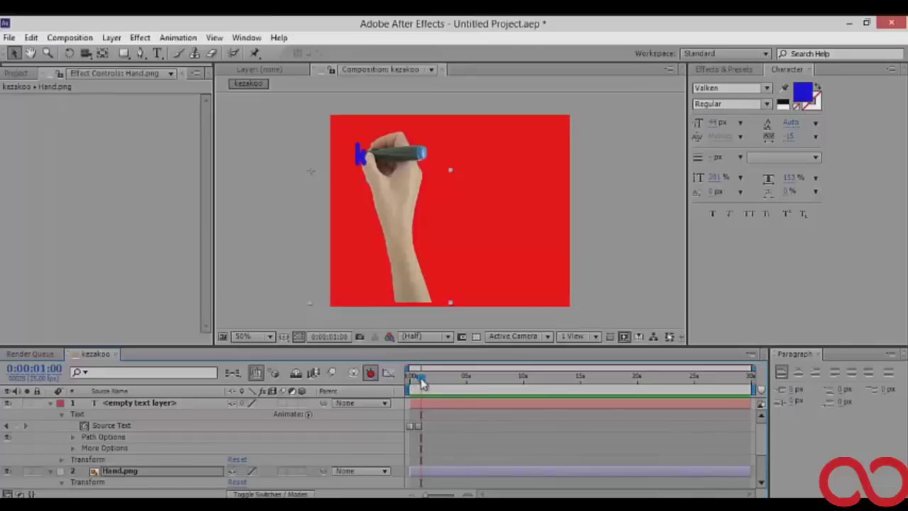
left_click_drag(419, 383, 420, 383)
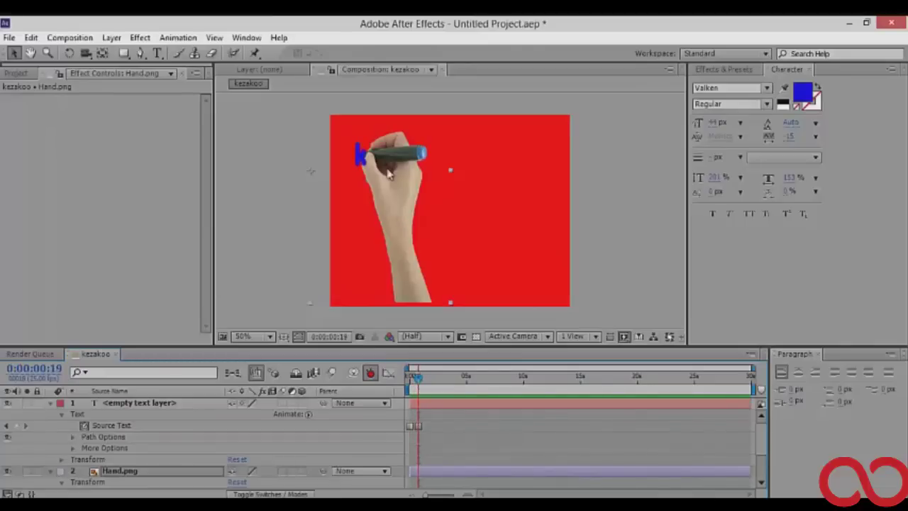
At about 1:03, add 'e' so the text reads 'ke' and shift the hand right to it.
left_click_drag(388, 167, 396, 172)
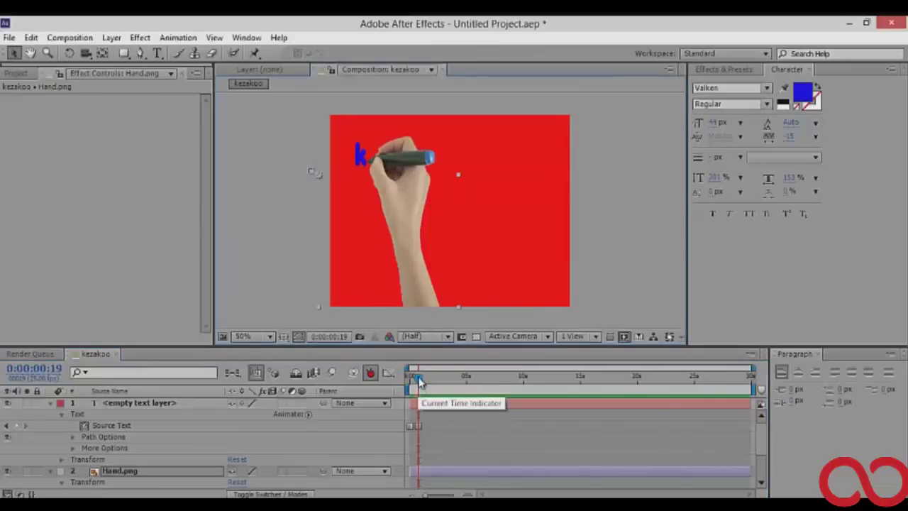
left_click_drag(418, 381, 423, 382)
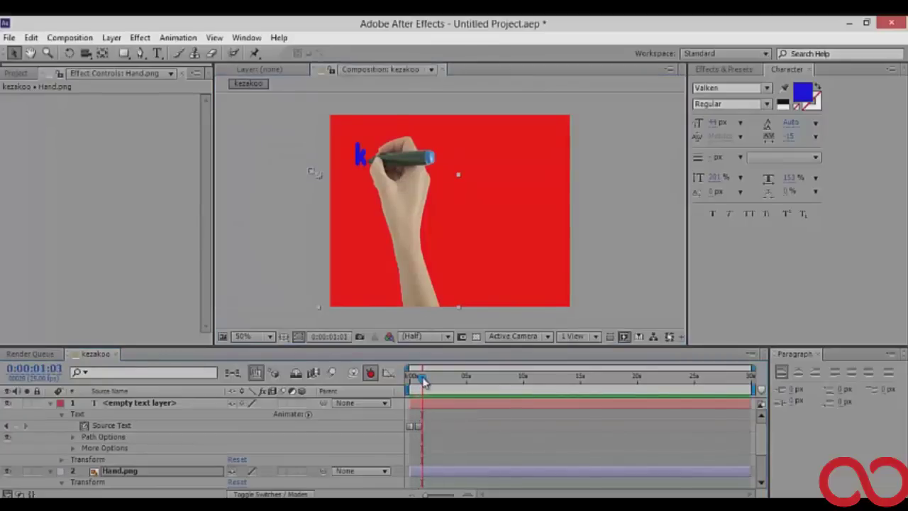
left_click(156, 53)
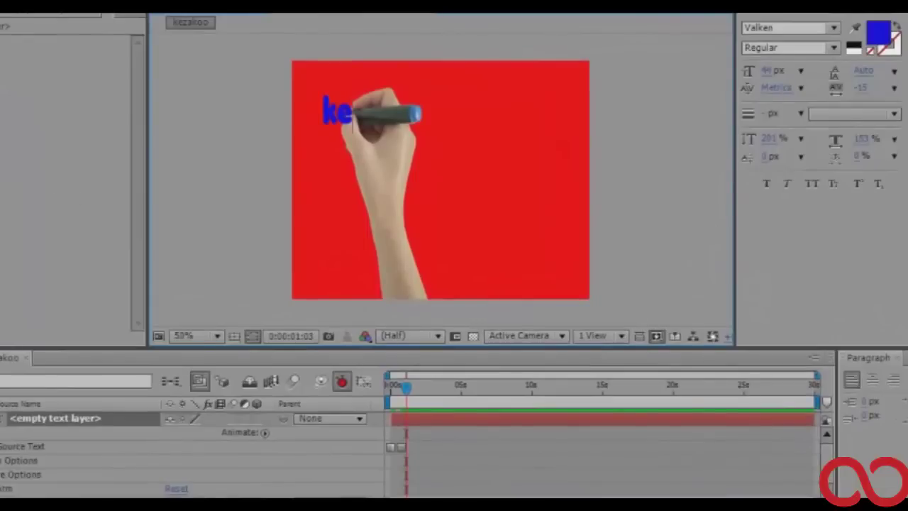
left_click(453, 135)
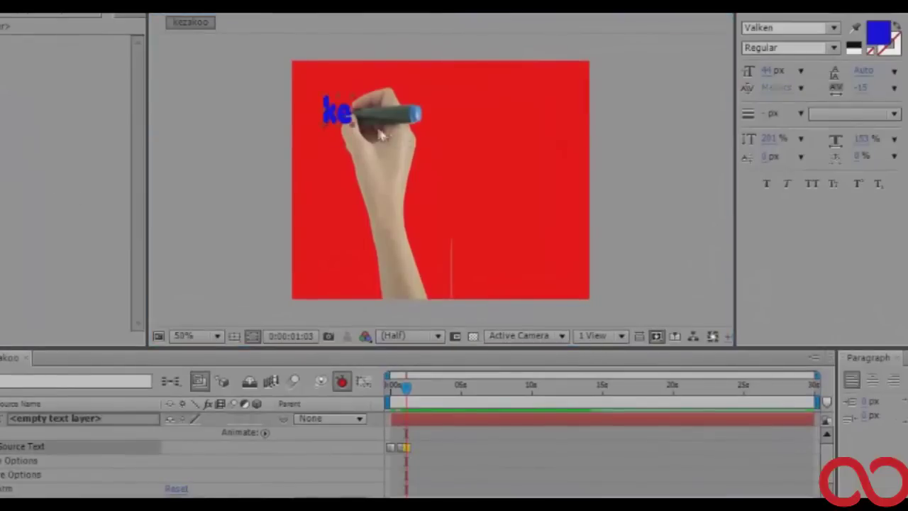
left_click_drag(378, 132, 393, 122)
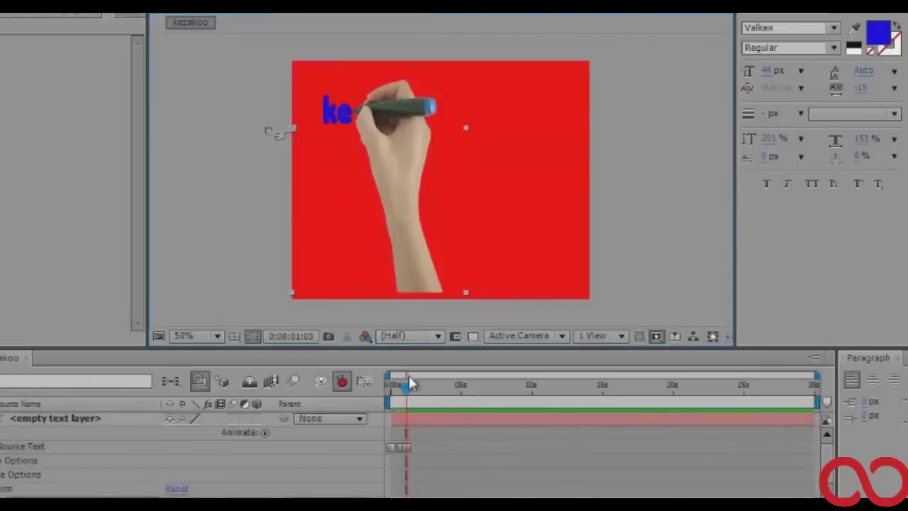
left_click_drag(412, 391, 417, 394)
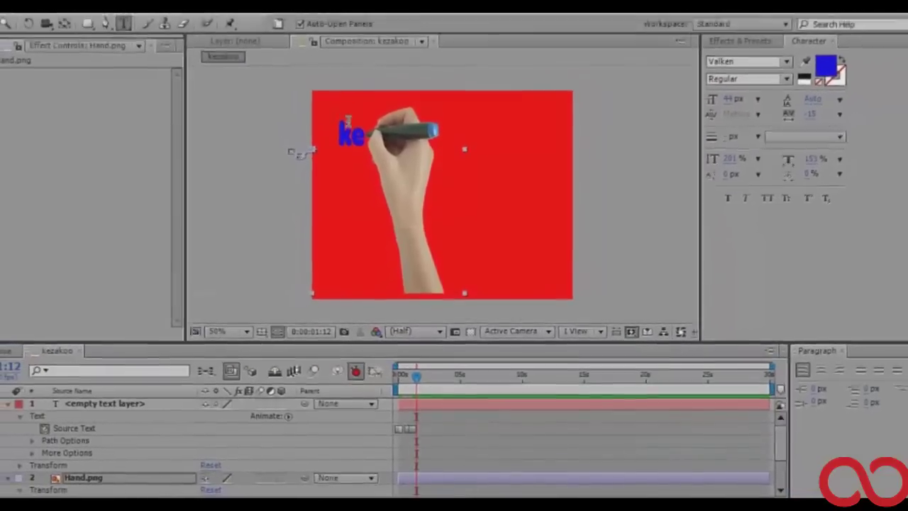
Add 'z' so the text reads 'kez' and move the hand beside the new letter.
left_click(298, 156)
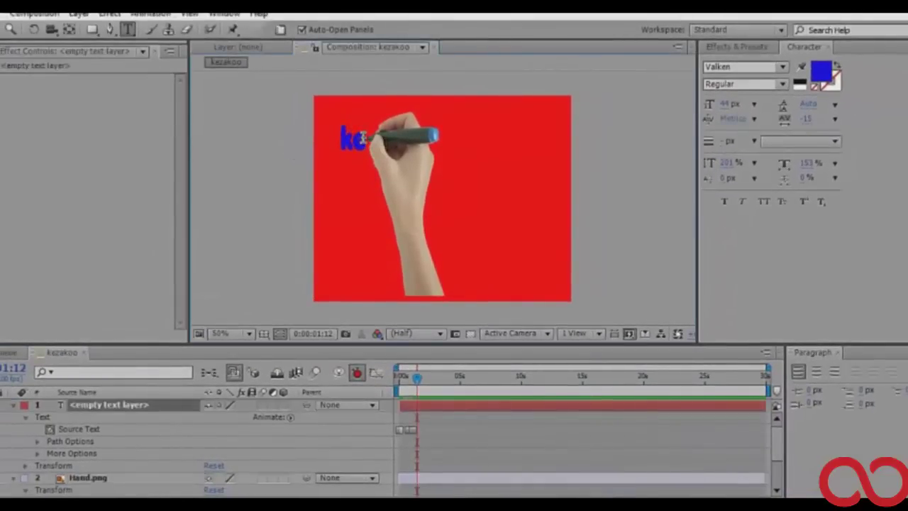
type("z")
left_click(11, 29)
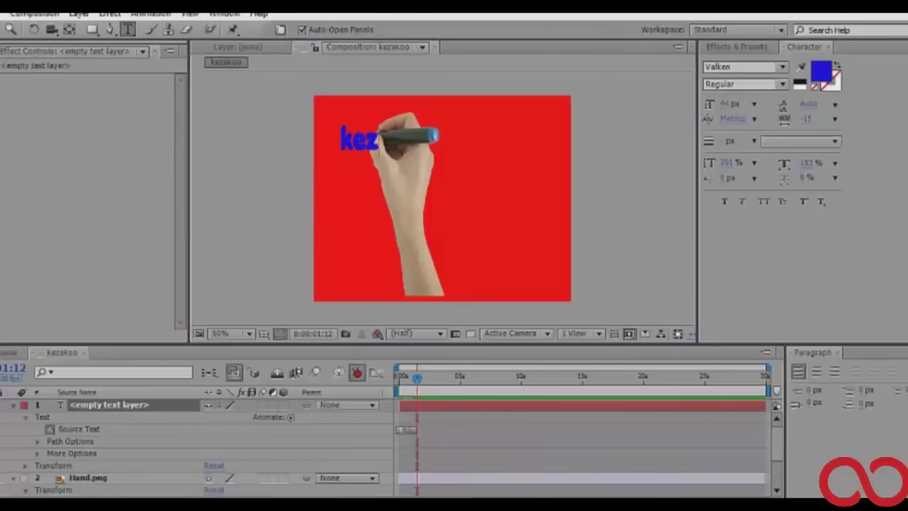
left_click_drag(403, 157, 312, 156)
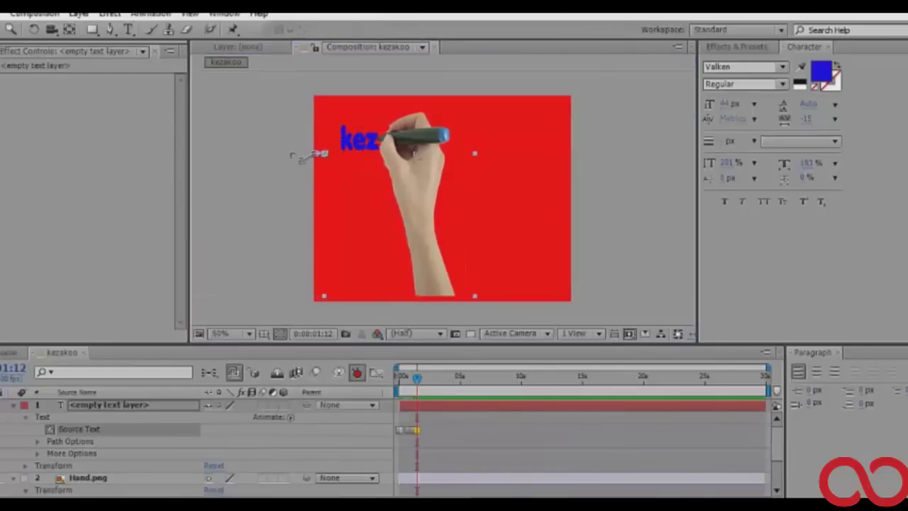
left_click_drag(417, 157, 419, 162)
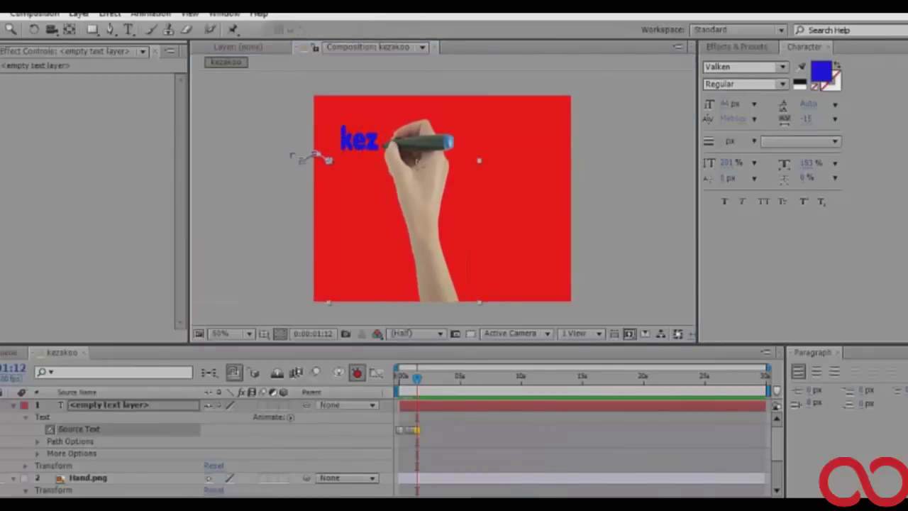
left_click(411, 187)
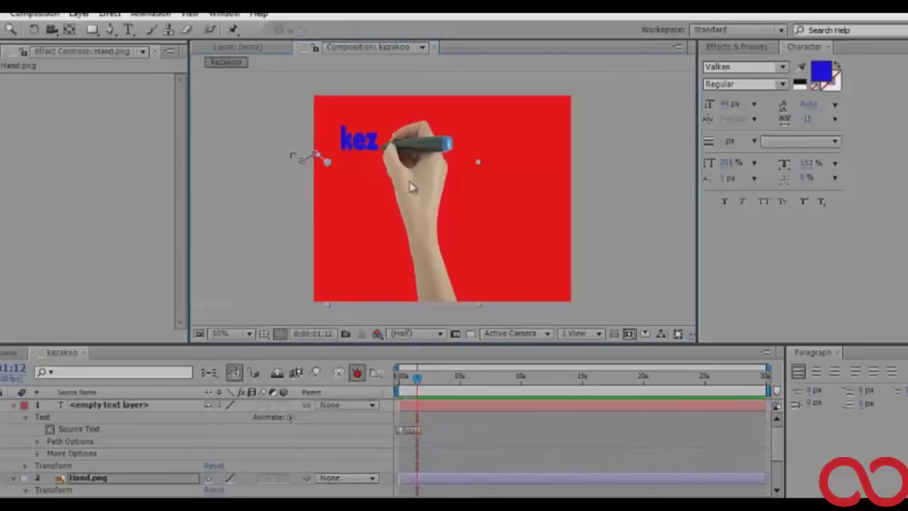
A few frames later, add 'a' to make 'keza' and move the marker tip to it.
left_click_drag(422, 385, 428, 387)
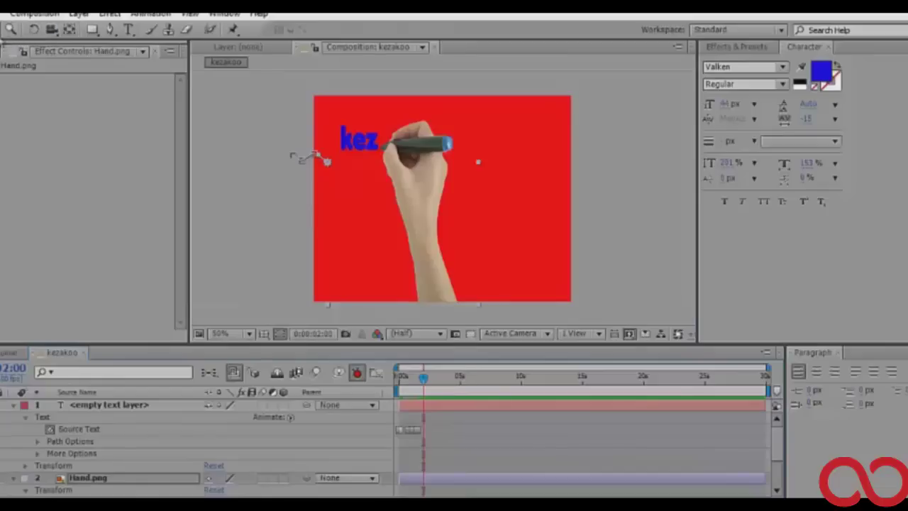
left_click(127, 29)
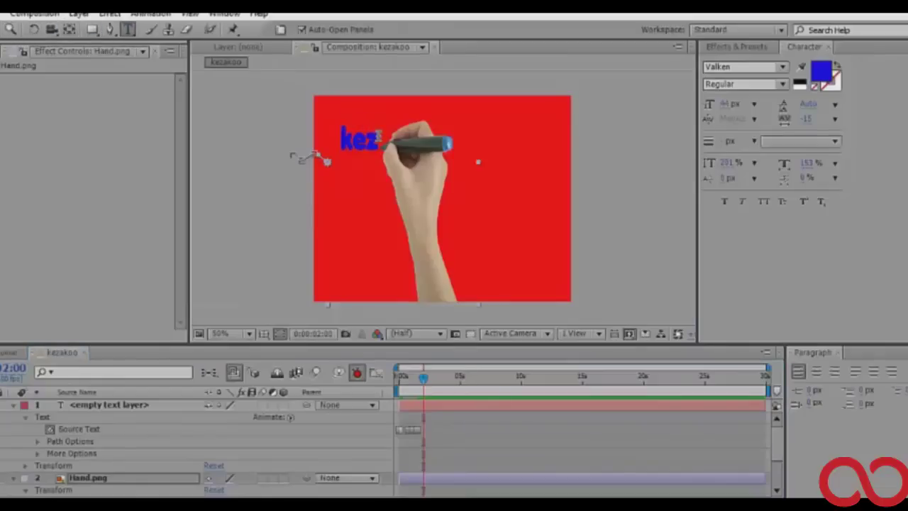
left_click(383, 139)
type("a")
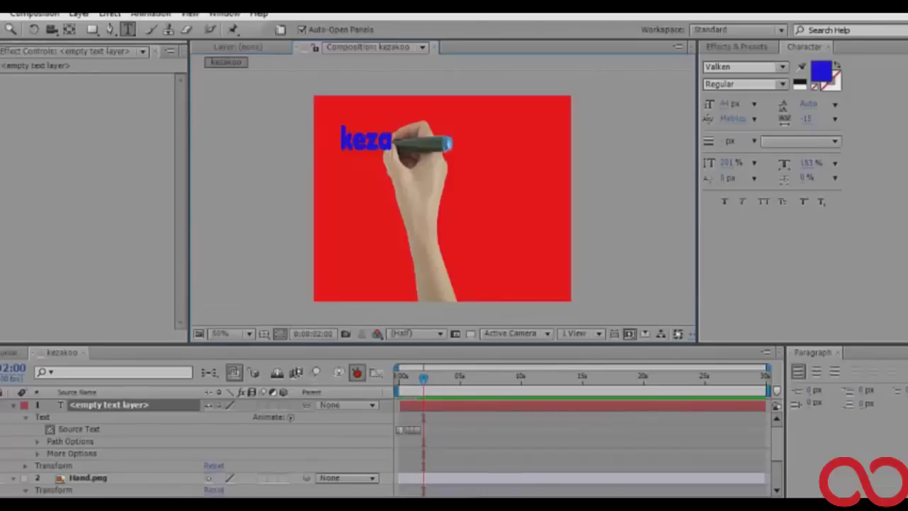
left_click(78, 428)
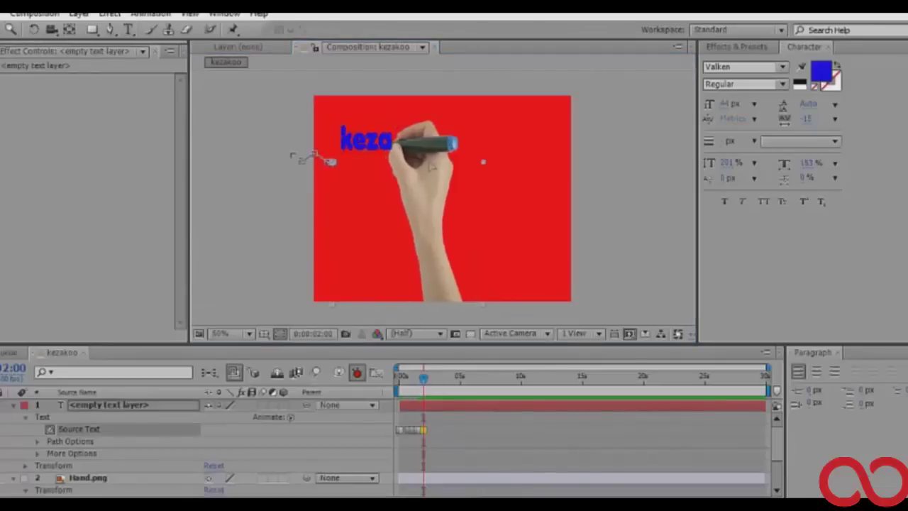
left_click_drag(430, 165, 437, 156)
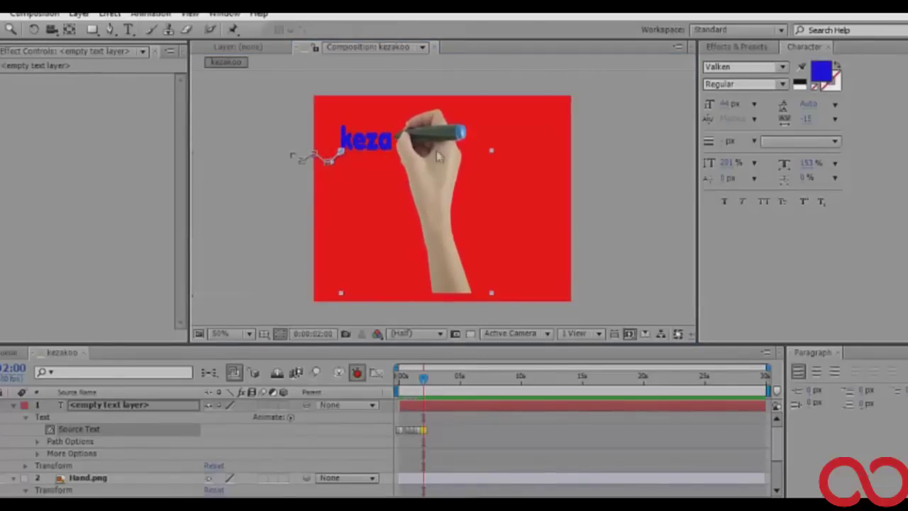
left_click(128, 30)
Fix the mistyped letter and extend the text to 'kezak', then select the hand.
left_click(389, 140)
type("ek")
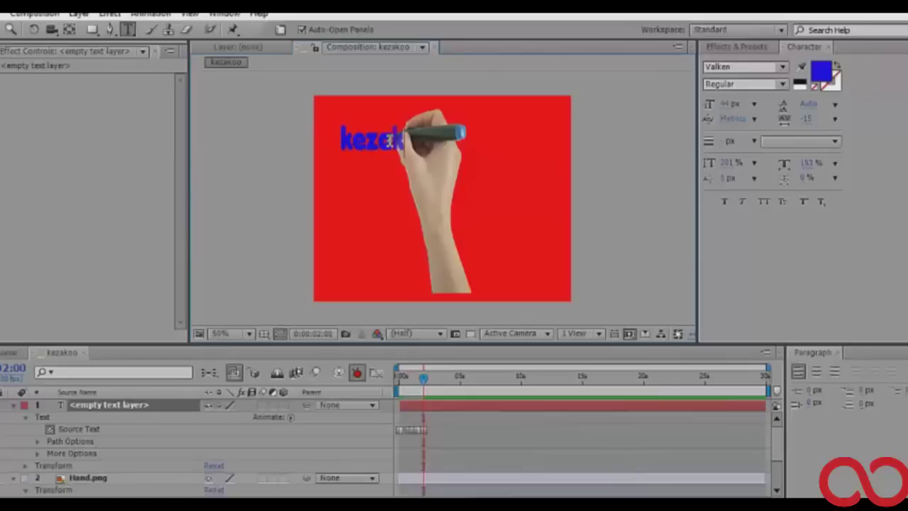
key("BackSpace")
type("ak")
left_click(106, 30)
left_click(428, 146)
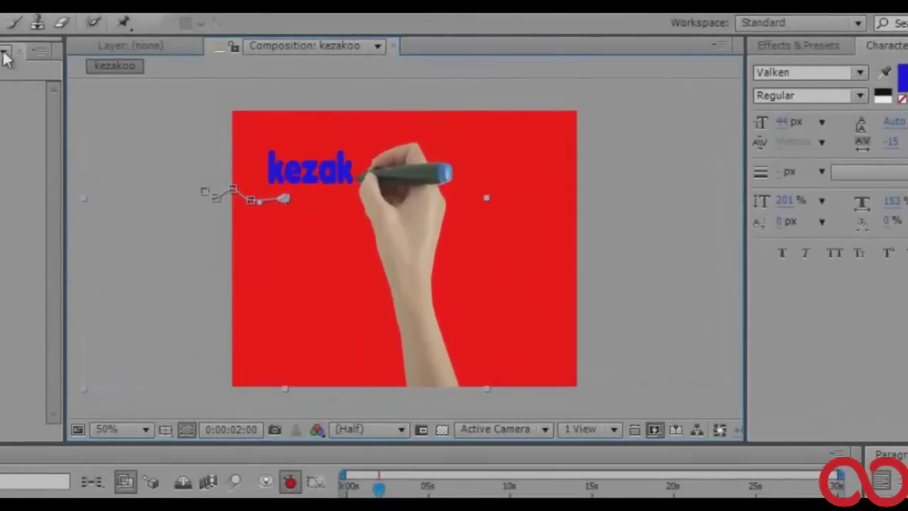
Add 'o' to make 'kezako' and move the hand right to its end.
key("ctrl+t")
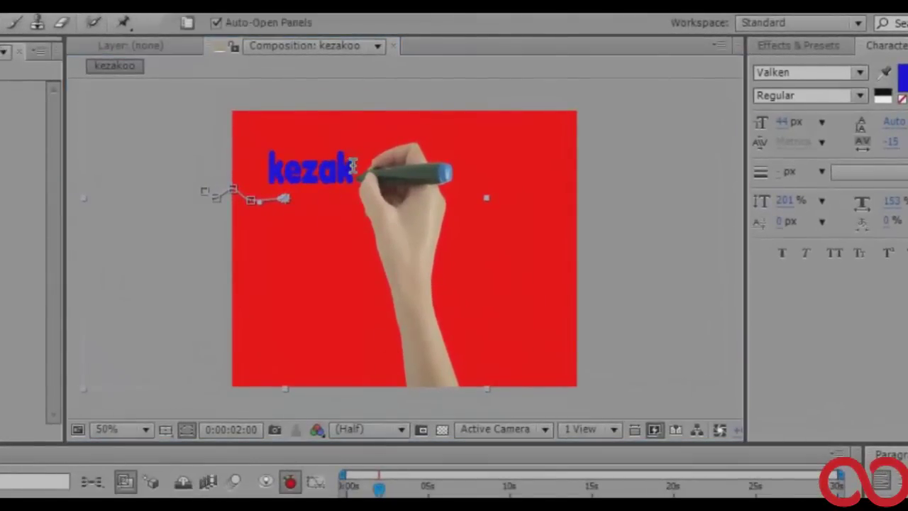
left_click(352, 165)
type("o")
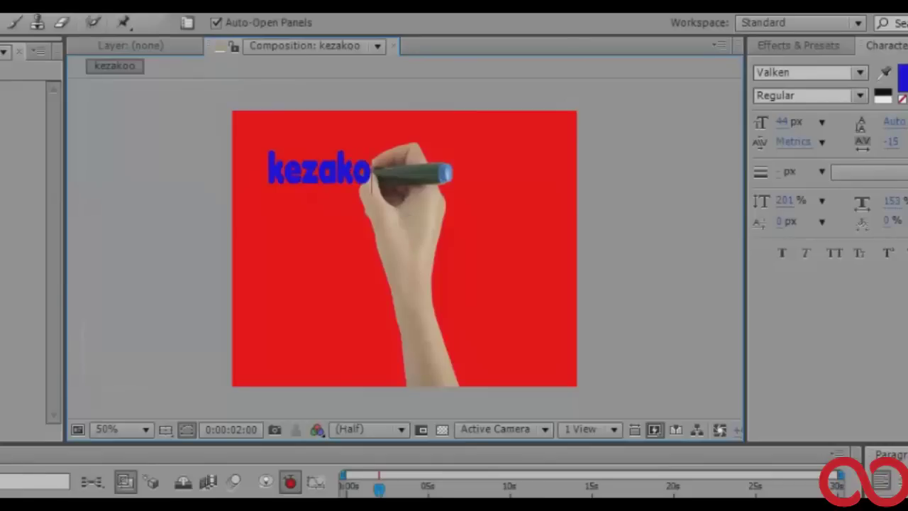
left_click_drag(382, 489, 387, 488)
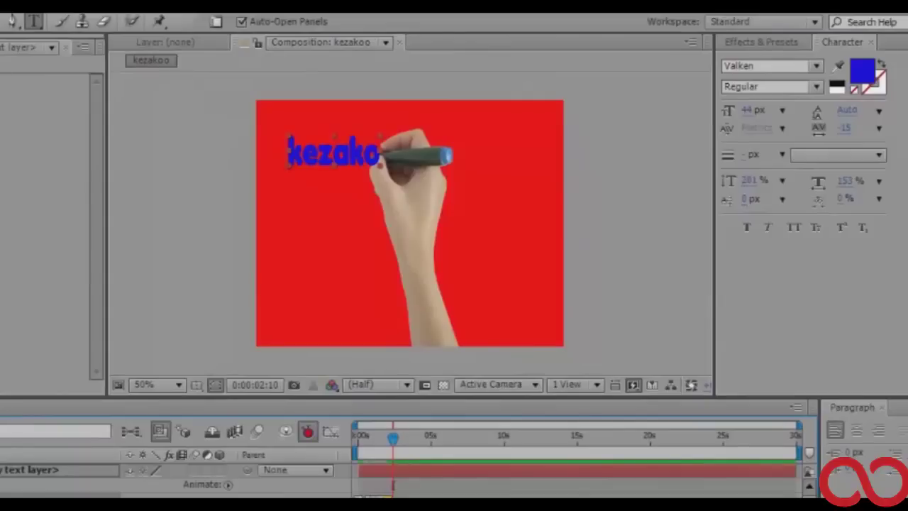
key("v")
mouse_move(400, 151)
left_mouse_down()
mouse_move(418, 157)
mouse_move(417, 148)
left_mouse_up()
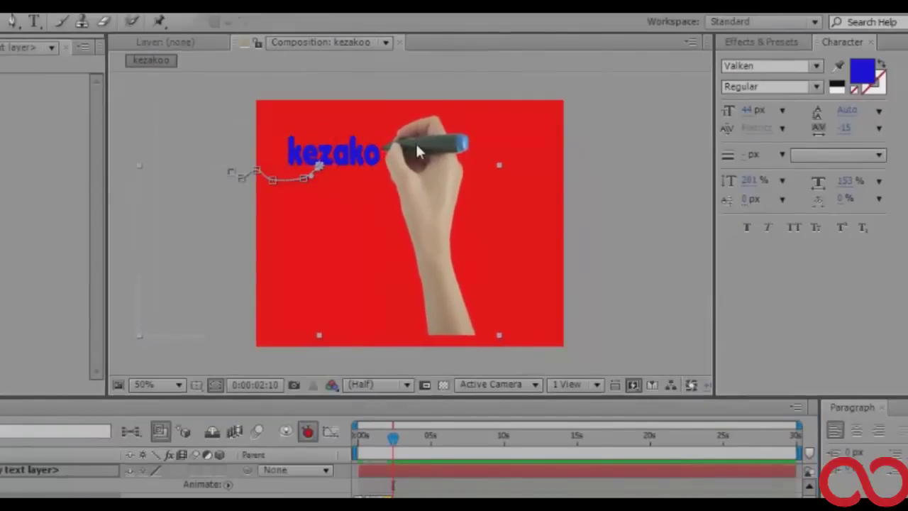
A few frames later, complete 'kezakoo' and move the hand past the final 'o'.
left_click(34, 21)
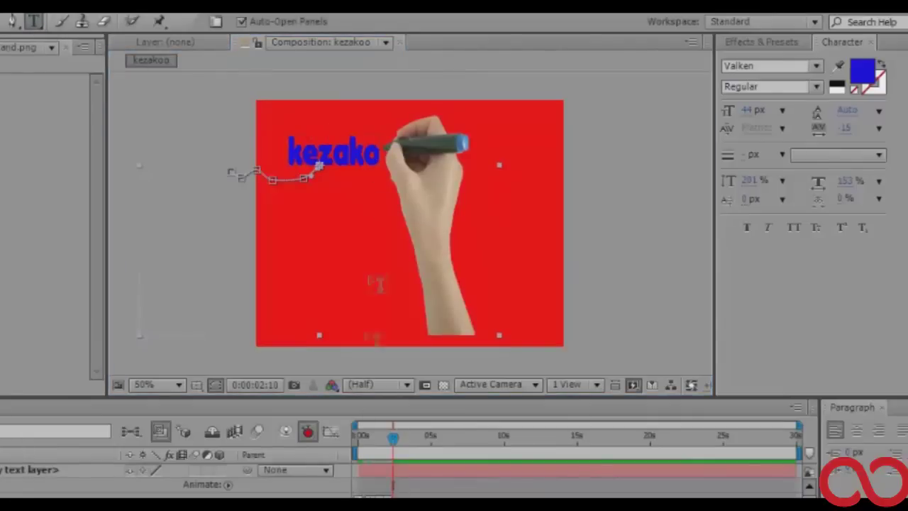
left_click_drag(394, 437, 396, 437)
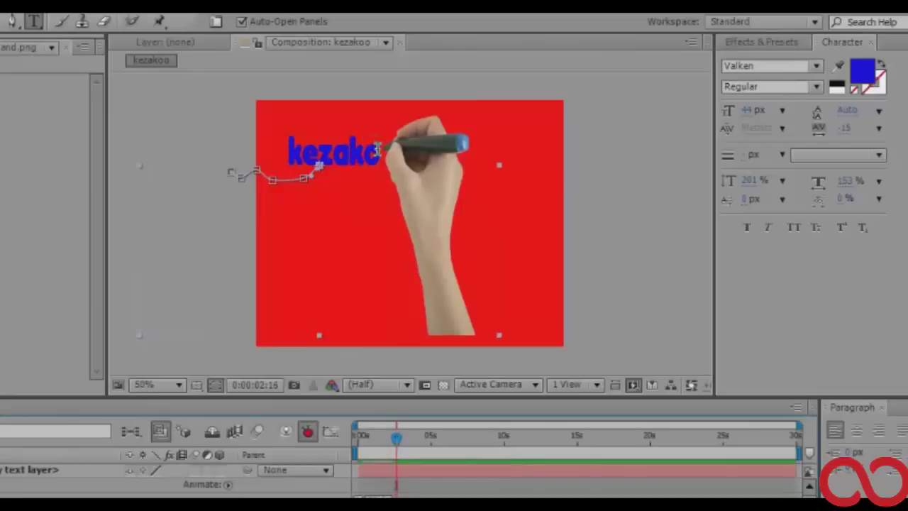
left_click(378, 149)
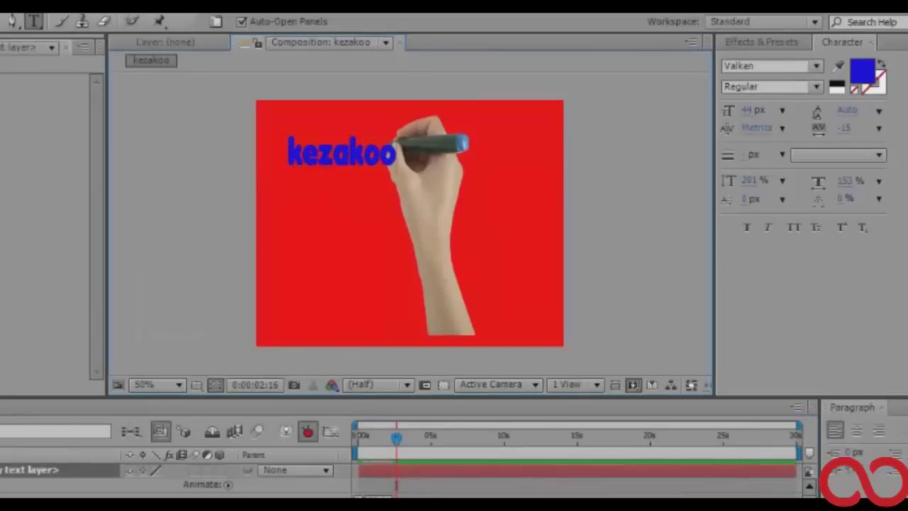
key("v")
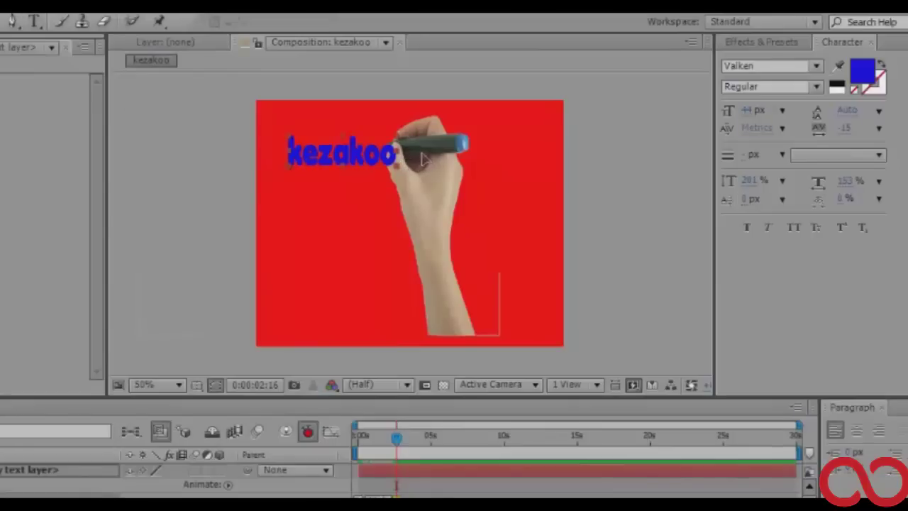
left_click(423, 157)
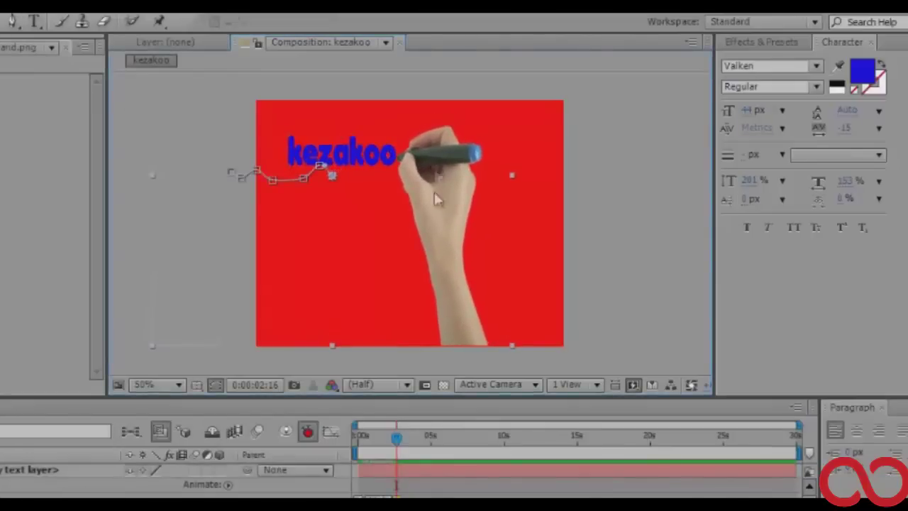
left_click(133, 245)
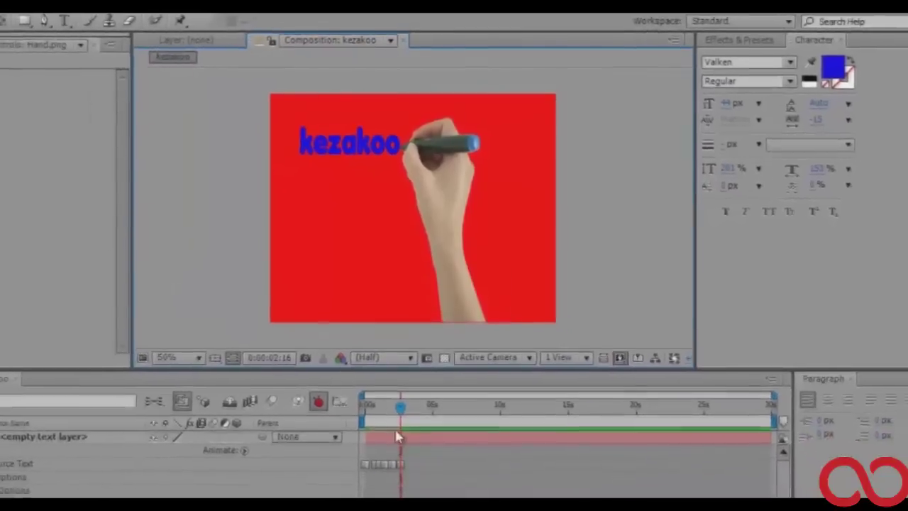
Play the kezakoo animation from 0s, stop the preview, and return to the start.
left_click_drag(406, 364, 360, 374)
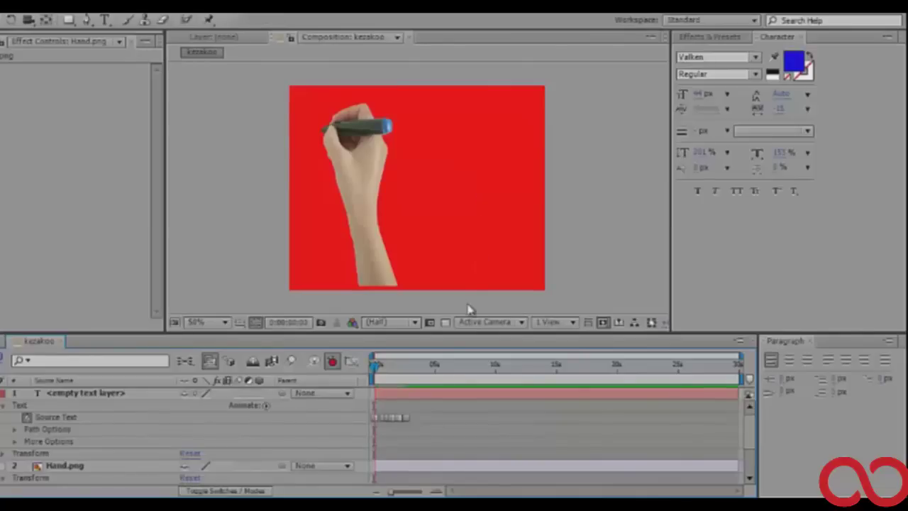
key("space")
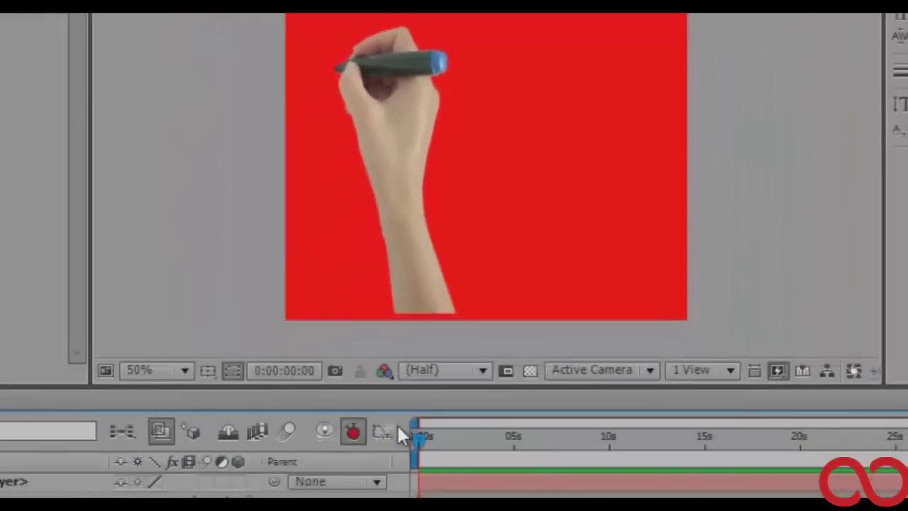
key("space")
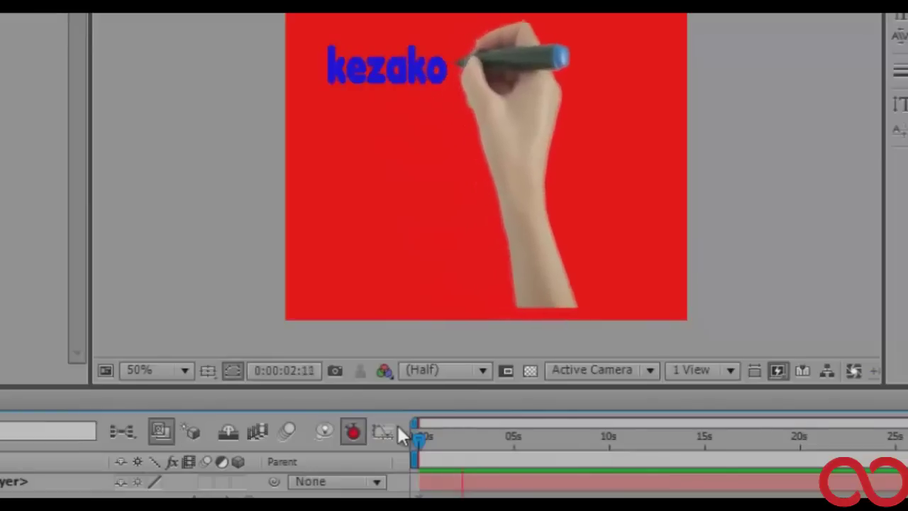
key("space")
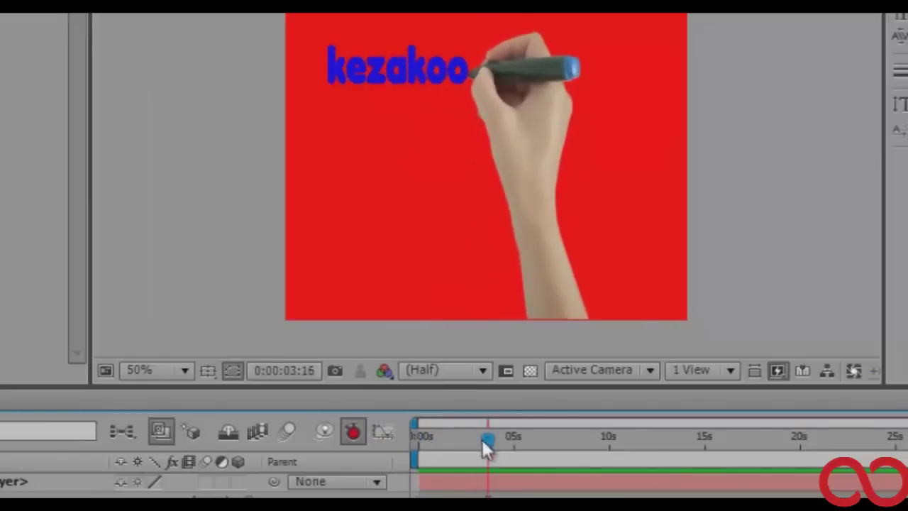
left_click_drag(486, 443, 419, 438)
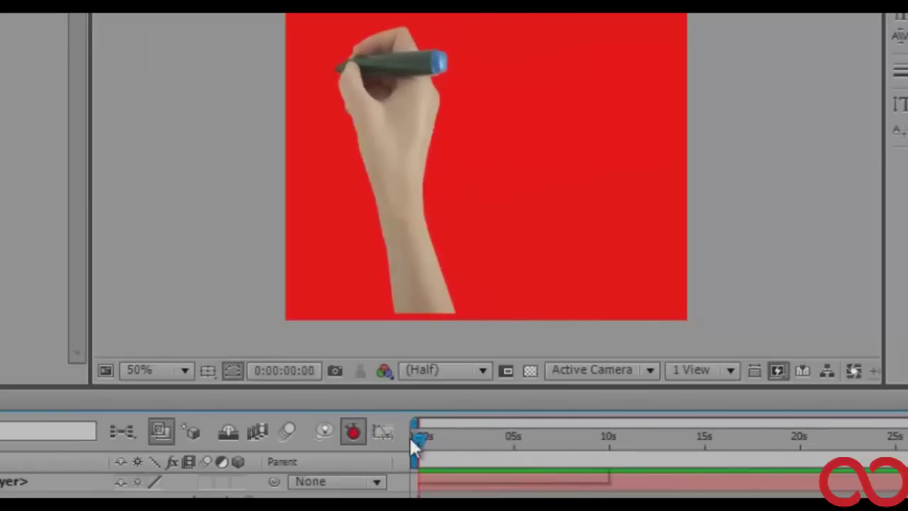